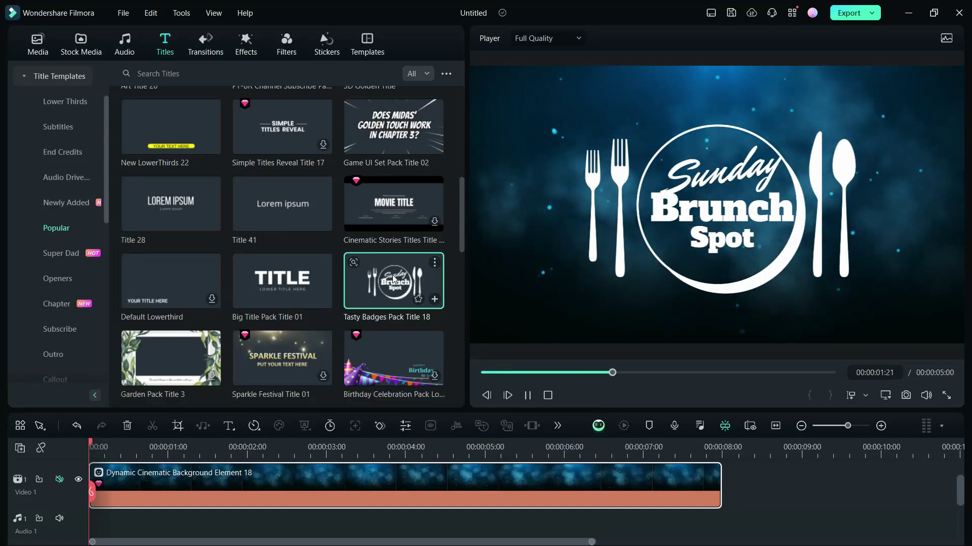
Preview the birthday celebration, Cyber Space Pack Opener 03 and Big Title Pack Title 22 templates.
scroll(393, 275, "down", 3)
left_click(401, 227)
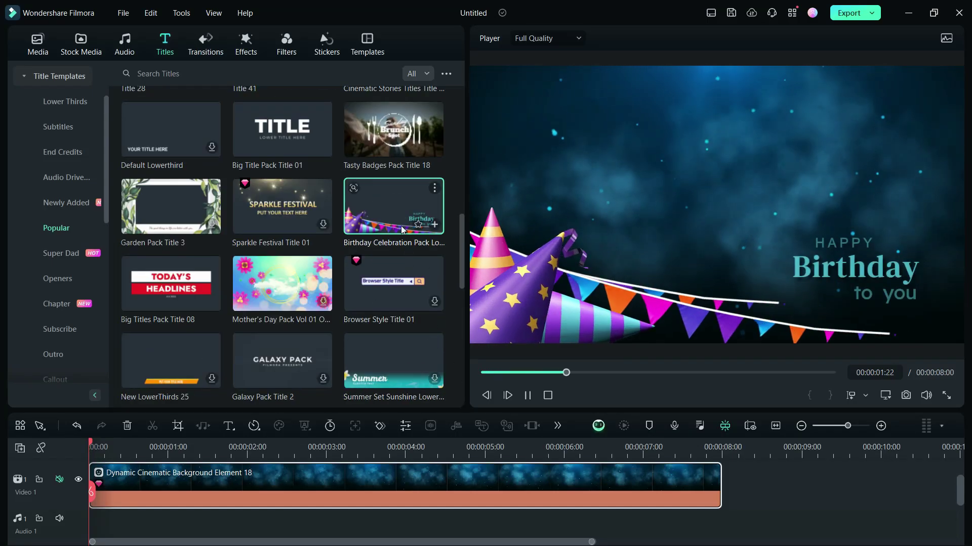
scroll(390, 223, "up", 5)
left_click(386, 217)
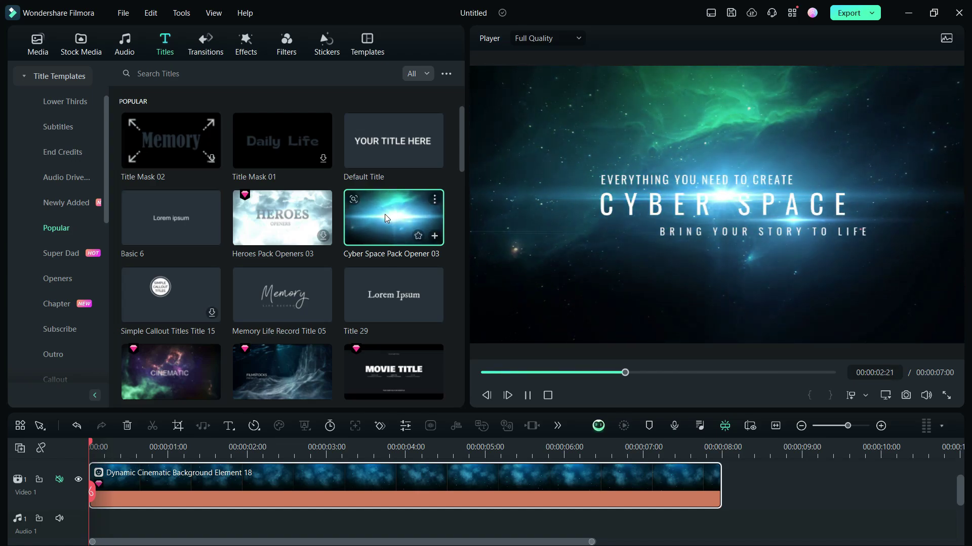
scroll(274, 348, "down", 10)
left_click(274, 348)
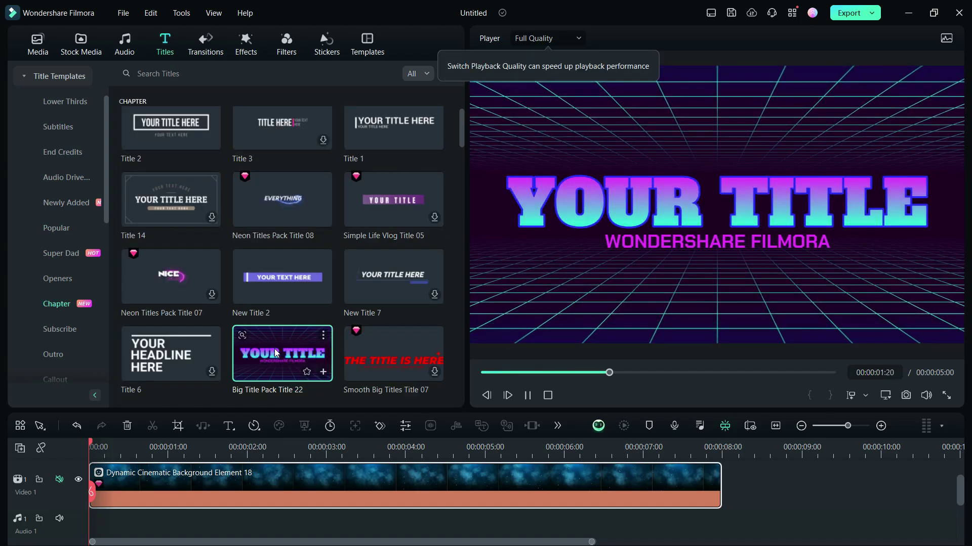
Preview the THANKS sport opener, 3D News Opener 02 and Clean Callout Title 08 templates.
scroll(386, 245, "down", 10)
left_click(386, 244)
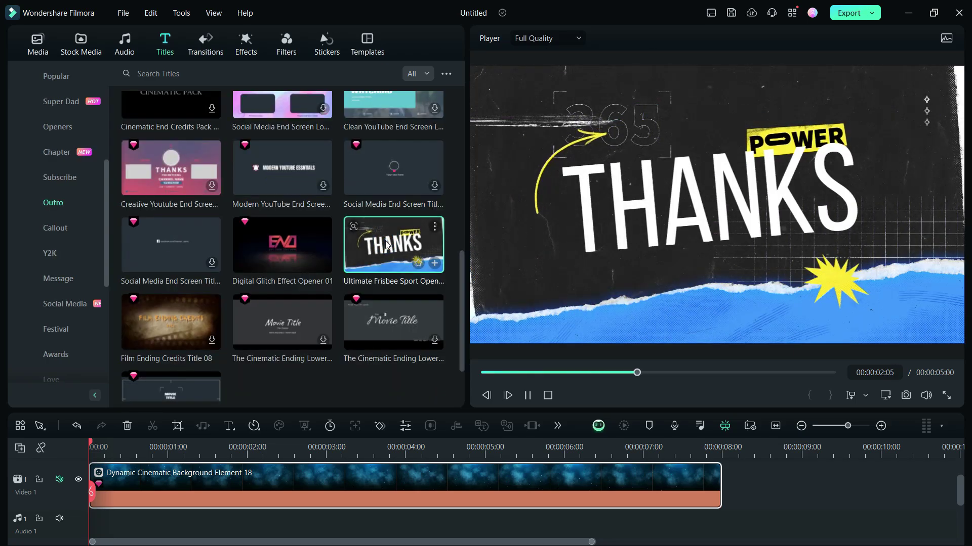
scroll(290, 355, "down", 5)
left_click(290, 354)
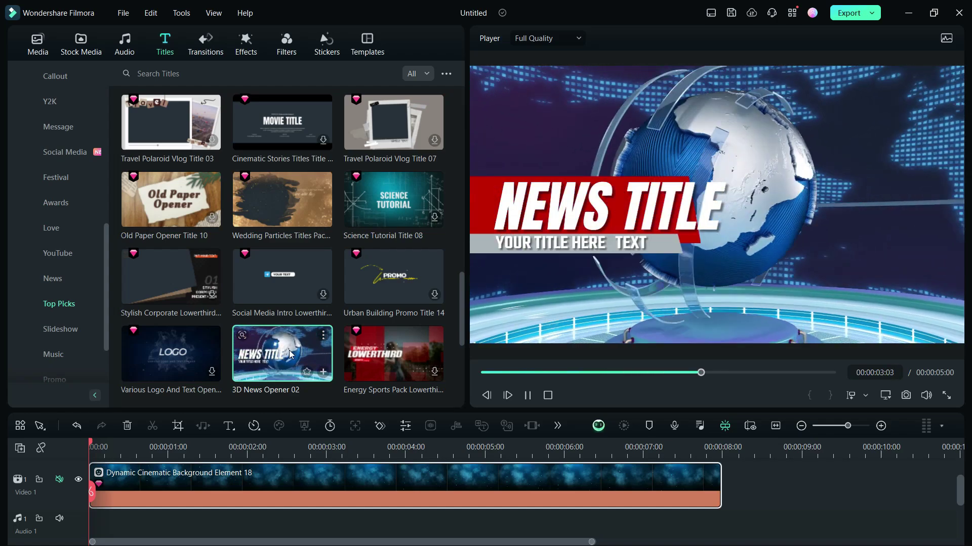
scroll(284, 217, "up", 4)
left_click(284, 217)
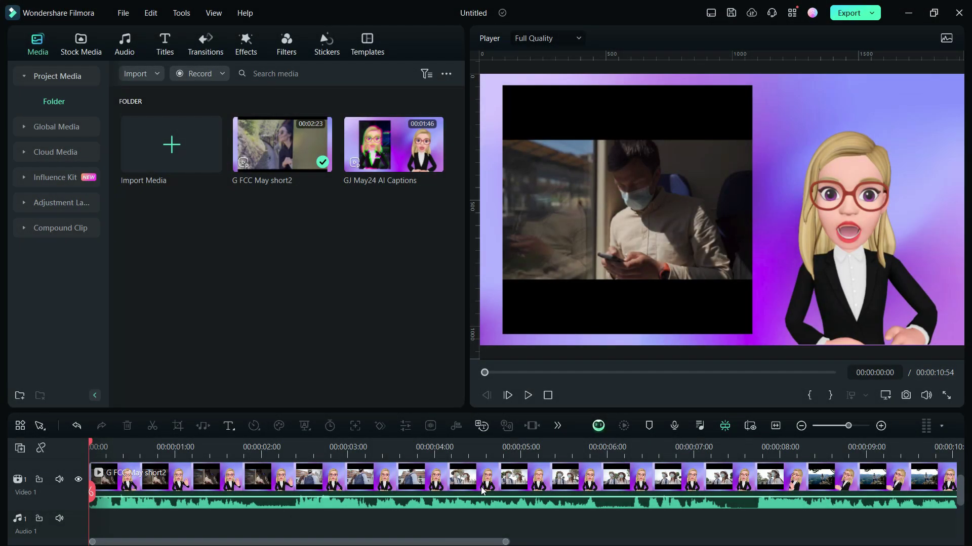
Run Speech-to-Text on the clip in English (US), untranslated, and play back the captions.
right_click(437, 478)
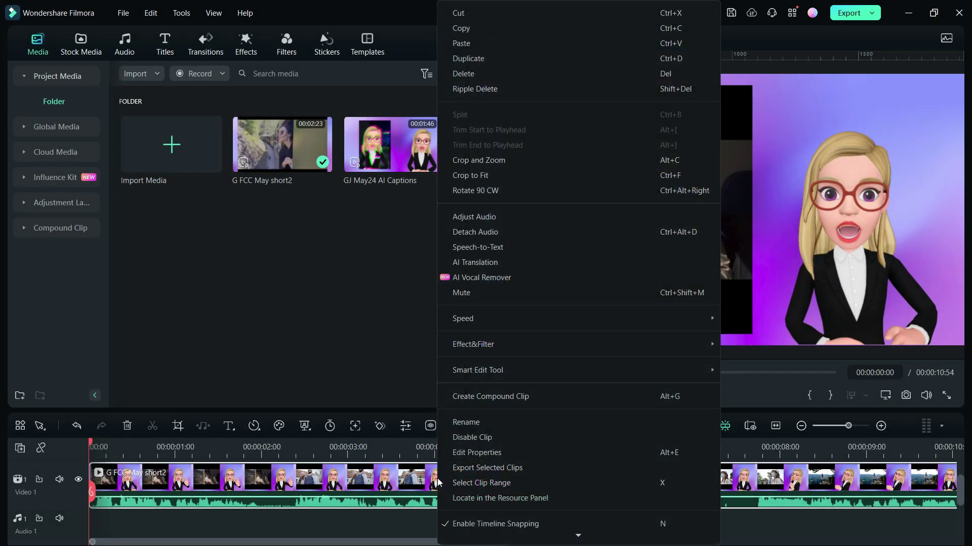
left_click(485, 252)
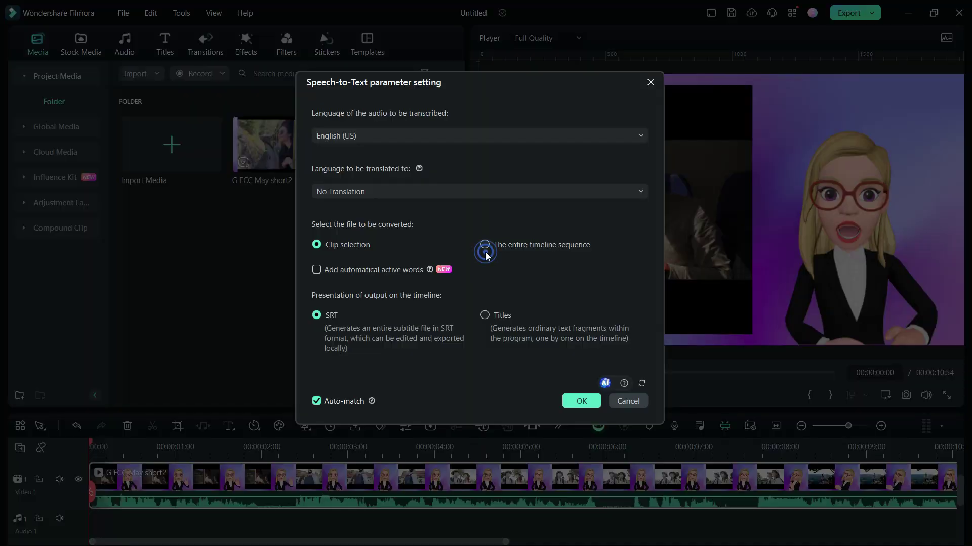
left_click(369, 141)
left_click(371, 154)
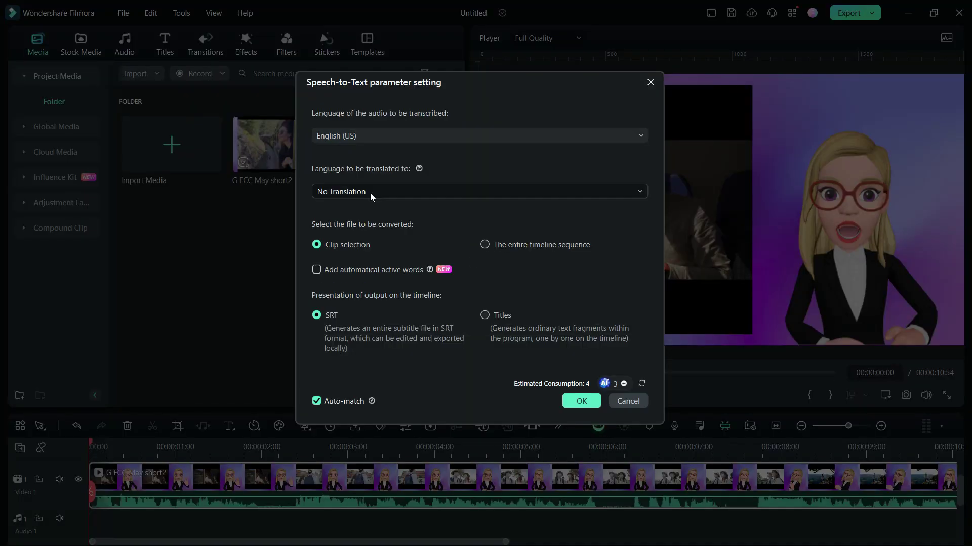
left_click(370, 192)
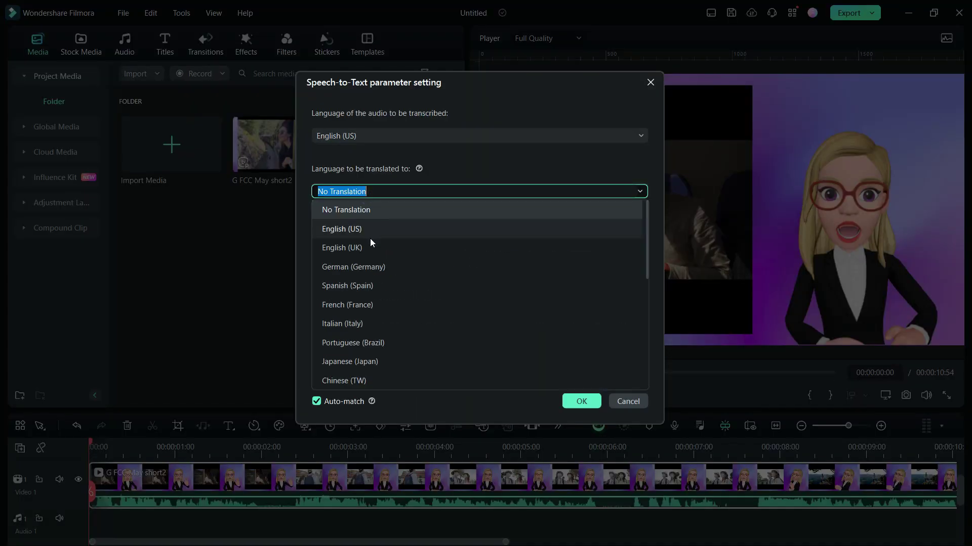
scroll(362, 333, "down", 3)
scroll(362, 333, "down", 1)
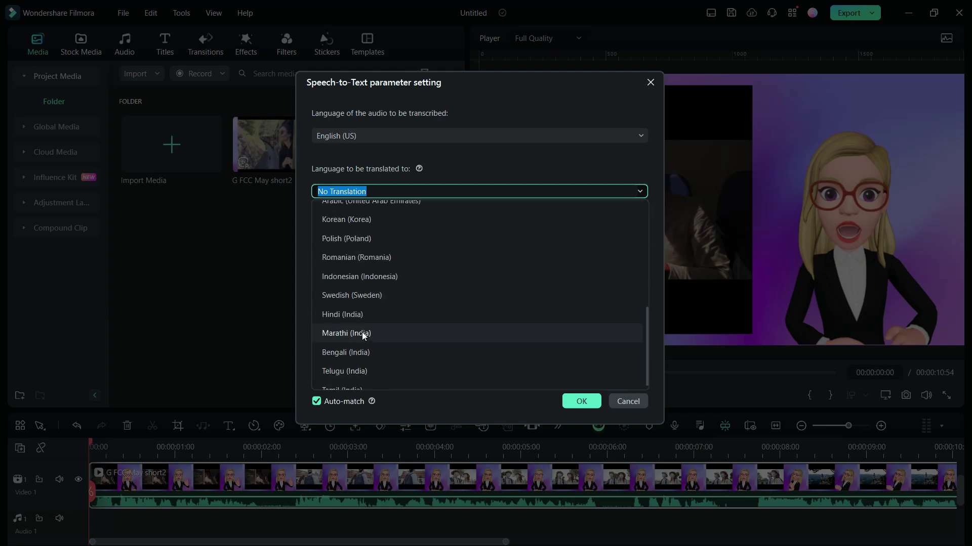
left_click(454, 172)
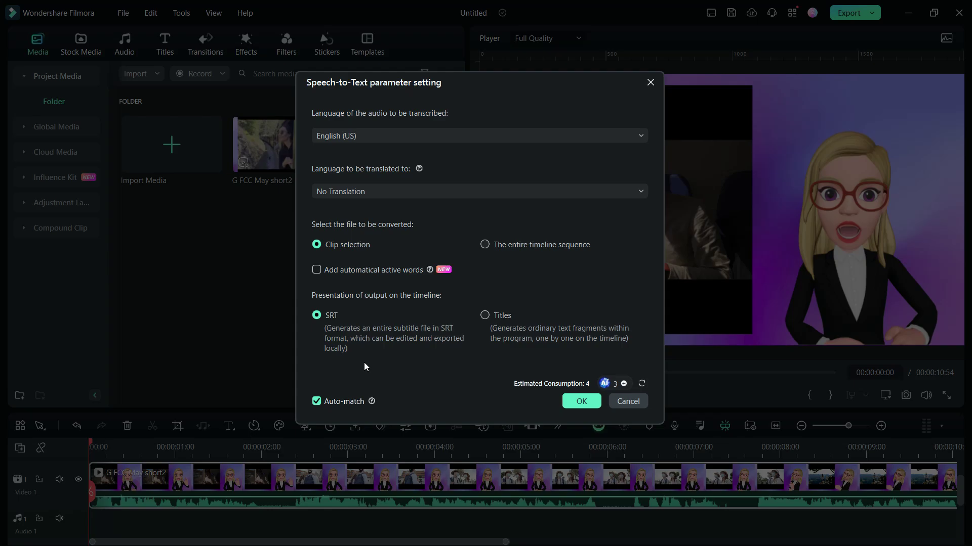
left_click(571, 401)
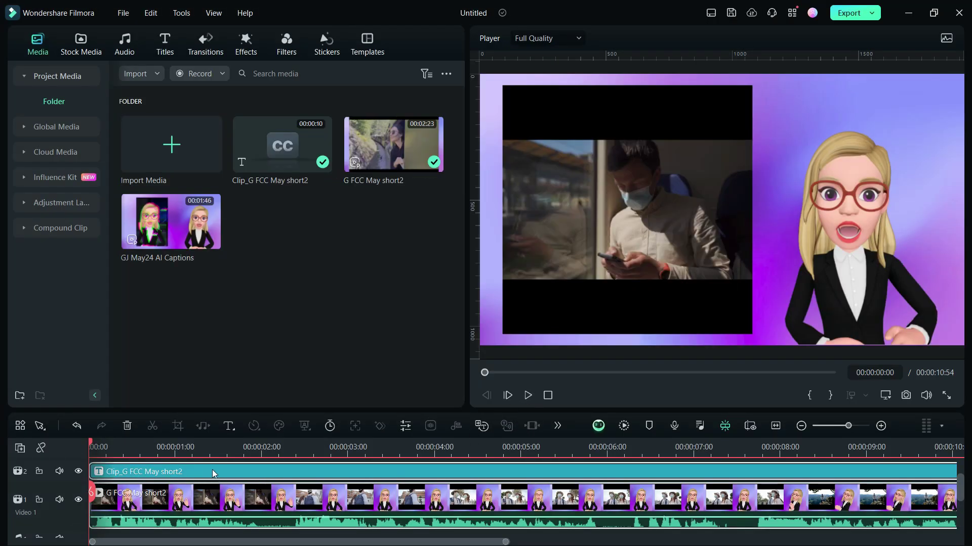
left_click(530, 397)
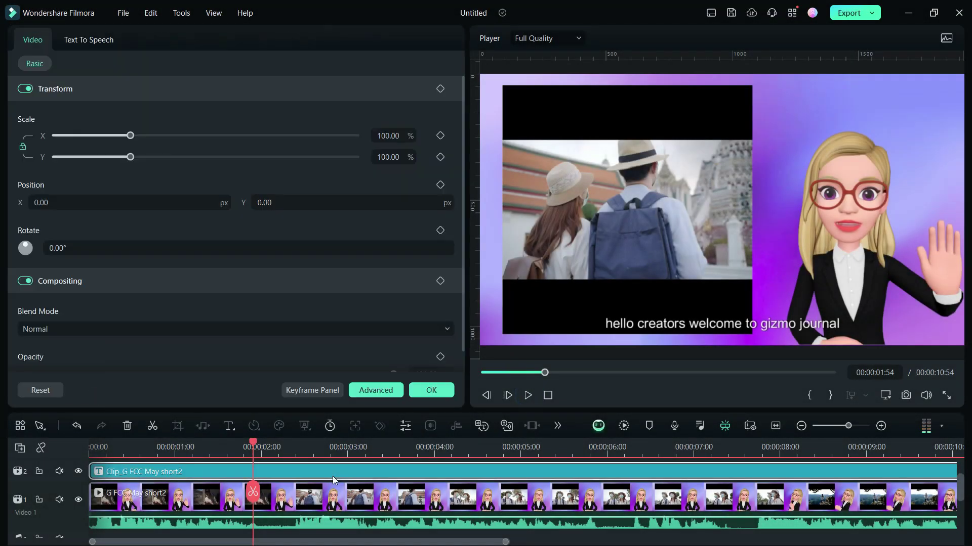
Open the caption track in Edit Subtitle File and apply a colourful text-style preset.
double_click(332, 473)
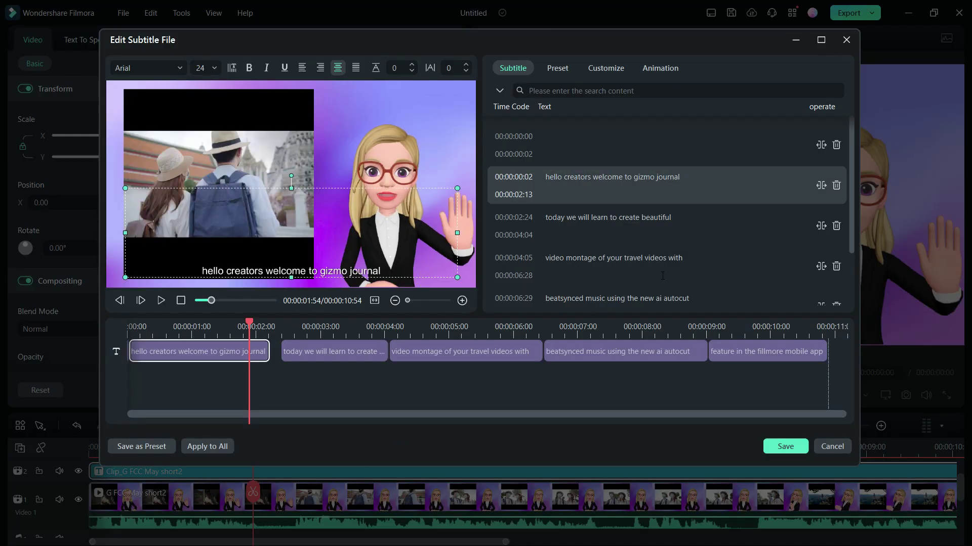
scroll(661, 276, "down", 2)
left_click(603, 69)
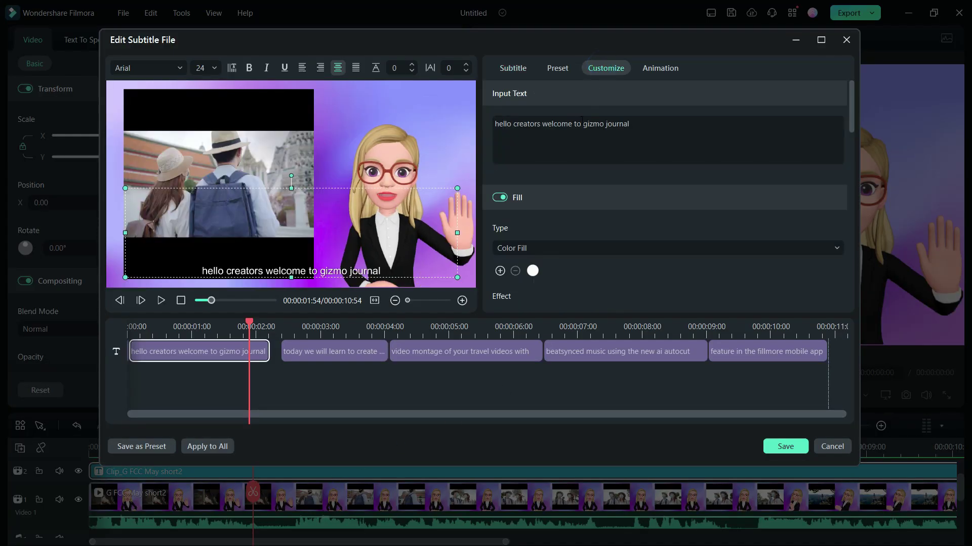
scroll(551, 232, "down", 2)
scroll(558, 228, "down", 2)
scroll(558, 228, "down", 1)
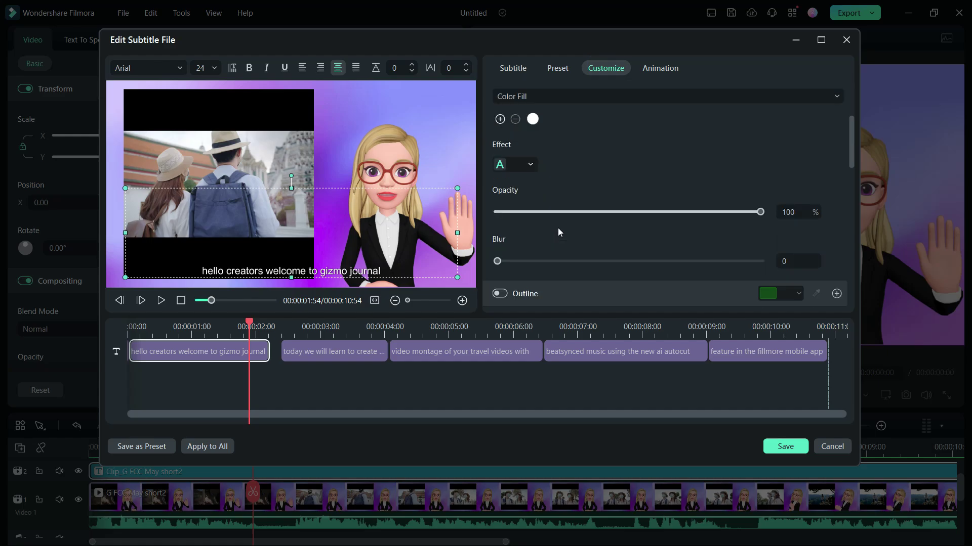
scroll(557, 229, "down", 5)
scroll(558, 232, "down", 1)
scroll(558, 232, "up", 3)
scroll(574, 163, "up", 2)
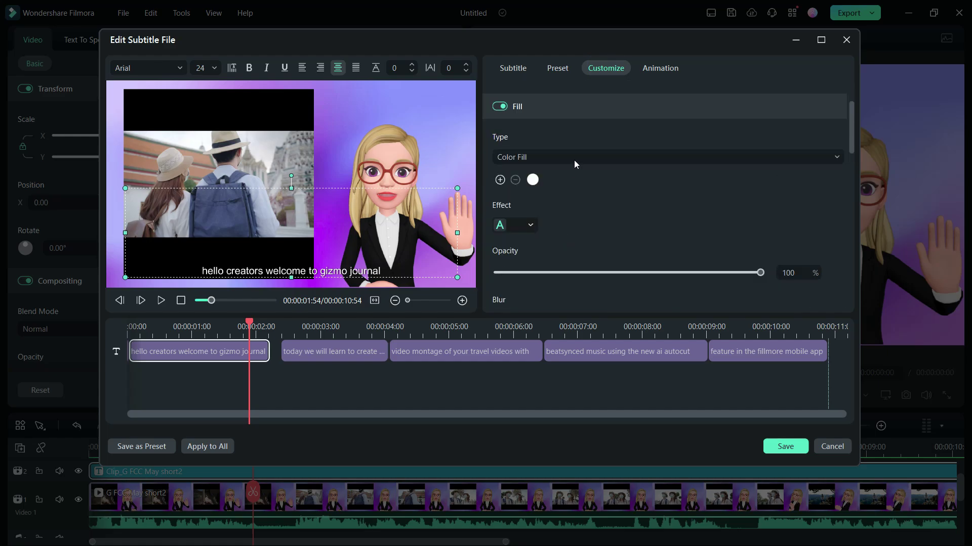
left_click(560, 69)
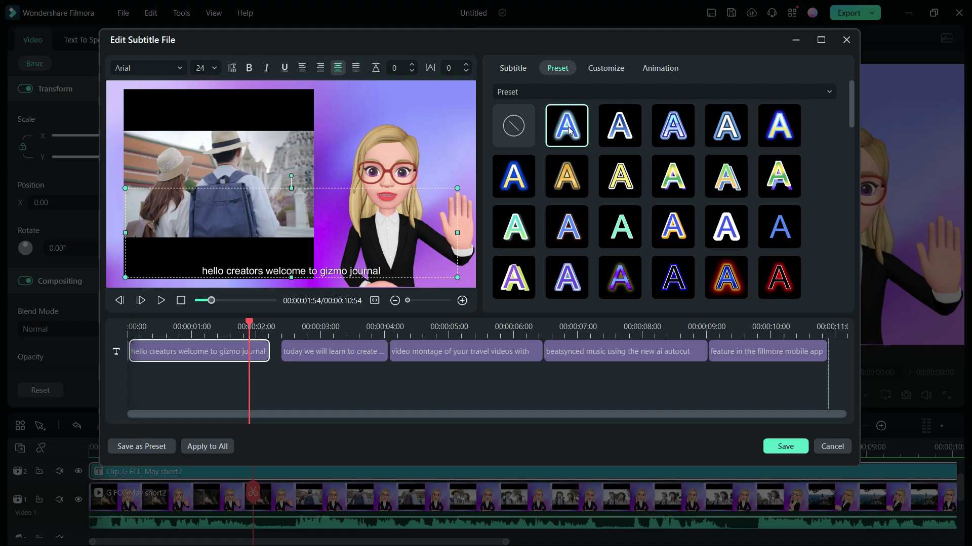
left_click(563, 232)
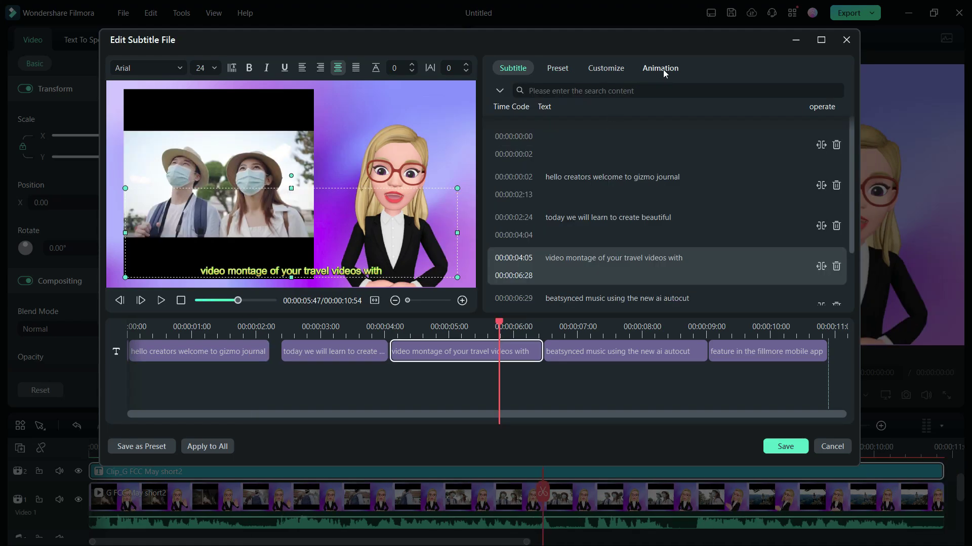
Apply the Left Side In animation to the caption.
left_click(660, 68)
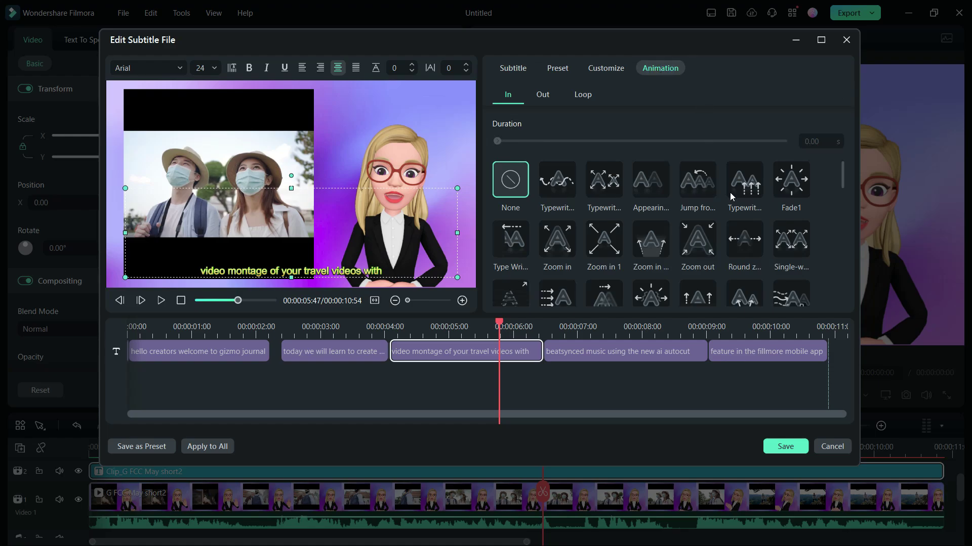
scroll(829, 223, "down", 3)
scroll(830, 223, "down", 2)
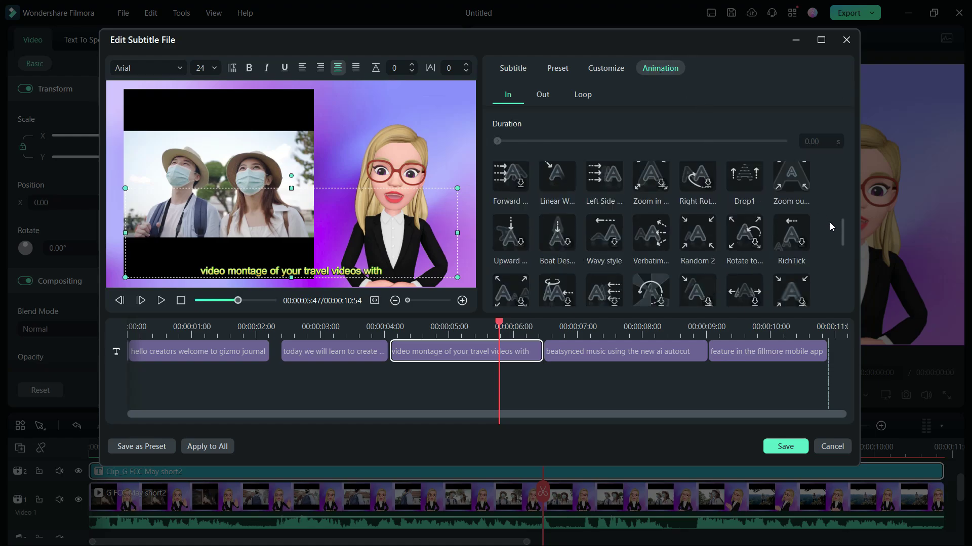
left_click(609, 179)
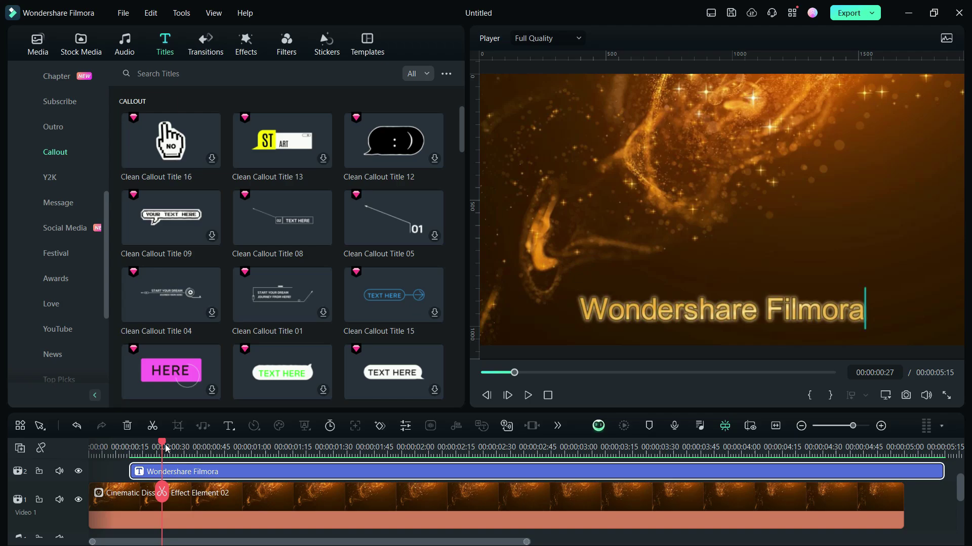
At 0:15, move the Wondershare Filmora title up to mid-frame and shrink it slightly.
left_click_drag(163, 444, 130, 452)
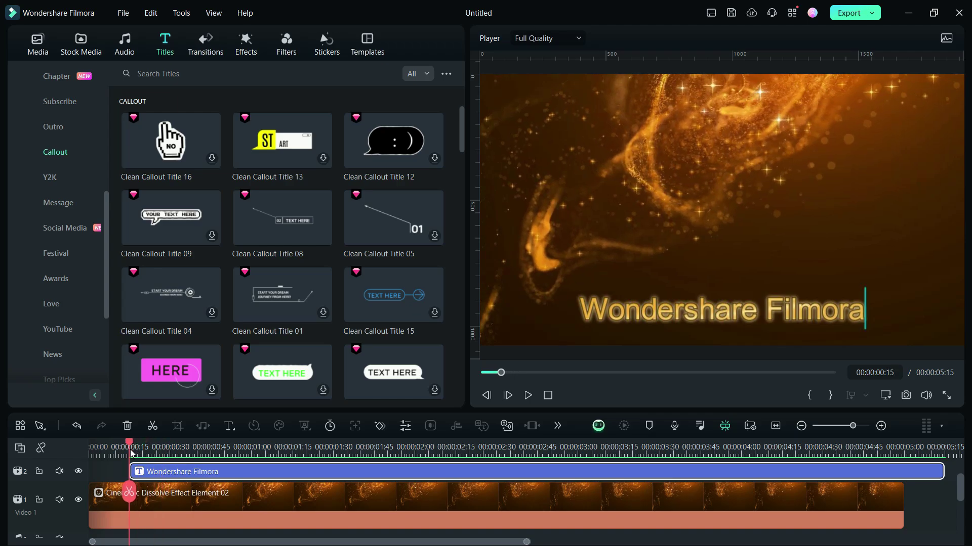
double_click(160, 470)
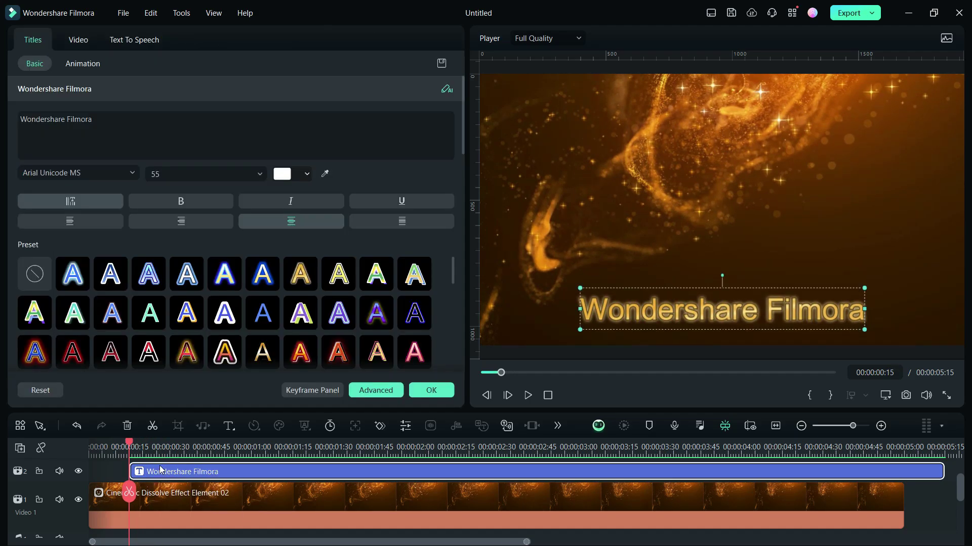
left_click(309, 393)
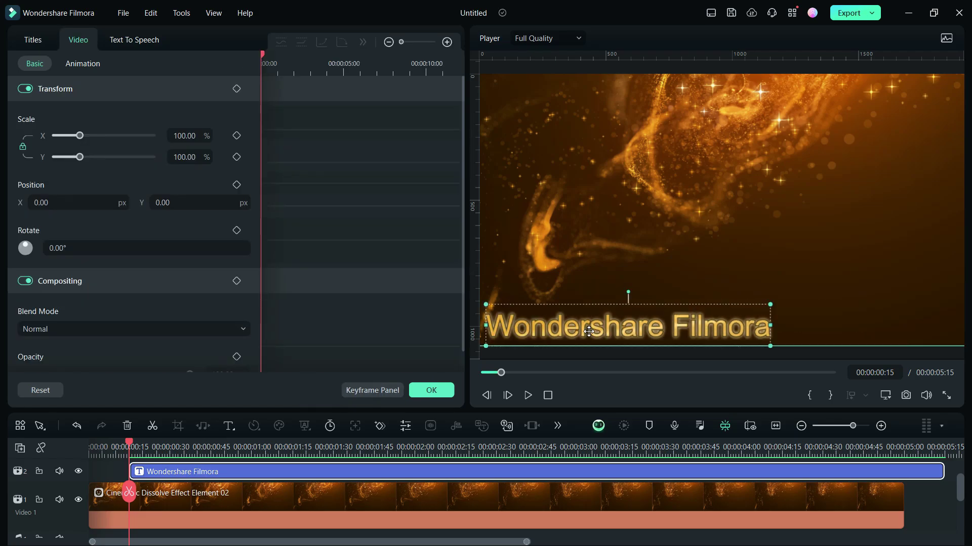
left_click_drag(588, 331, 665, 195)
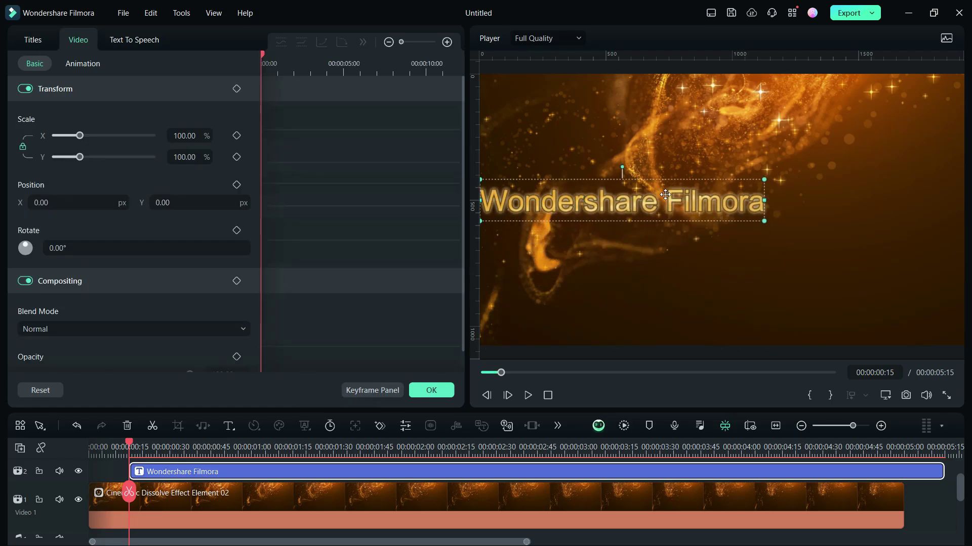
left_click_drag(748, 186, 699, 202)
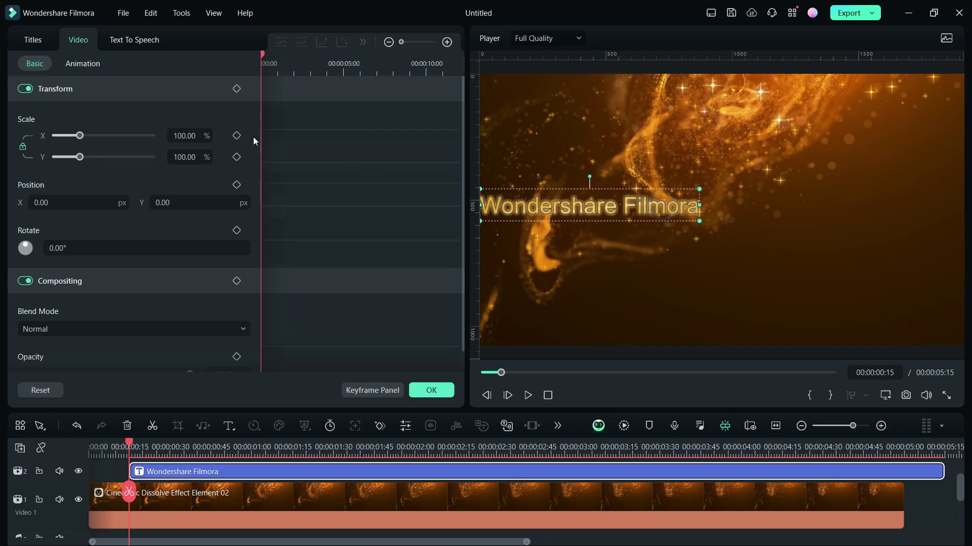
Keyframe the title's scale at 0:15, then slide it right and enlarge to about 142%.
left_click(236, 136)
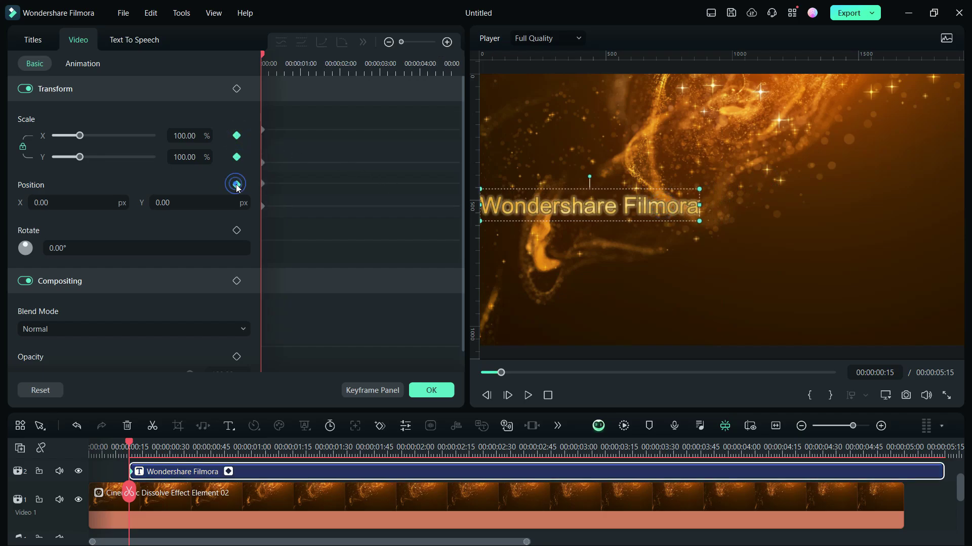
left_click_drag(263, 53, 299, 66)
left_click_drag(589, 206, 721, 206)
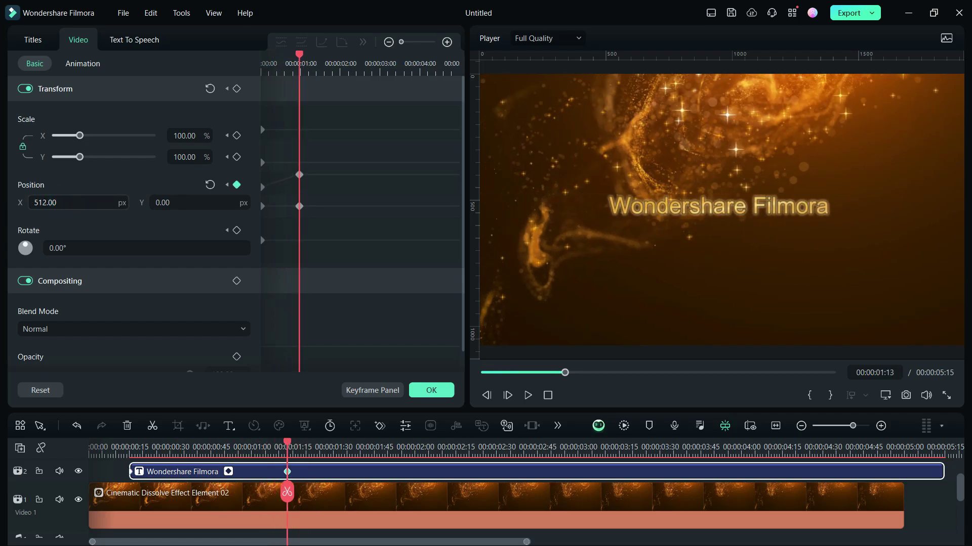
left_click_drag(79, 136, 89, 136)
left_click_drag(46, 202, 56, 201)
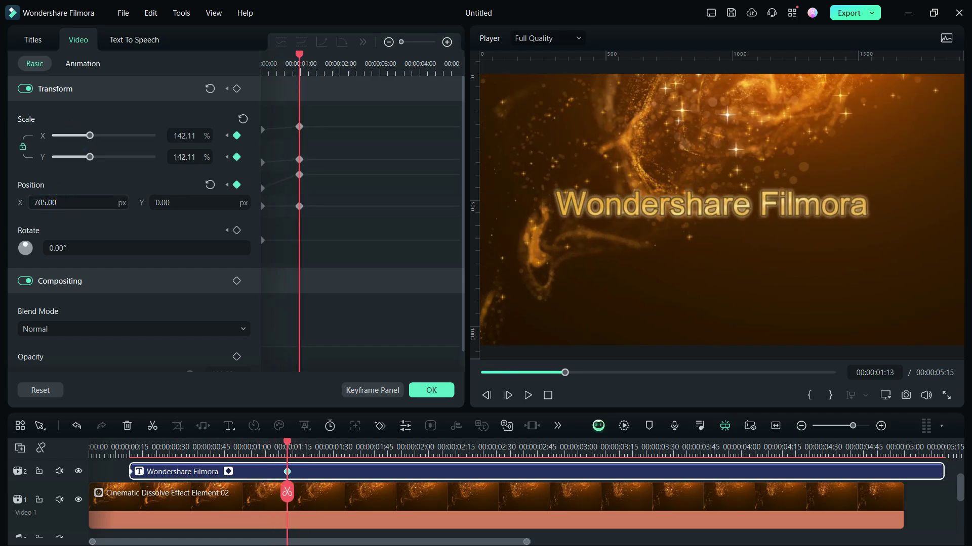
Return the title to normal size, push it past the right edge by 3:16, and preview.
left_click_drag(301, 59, 340, 67)
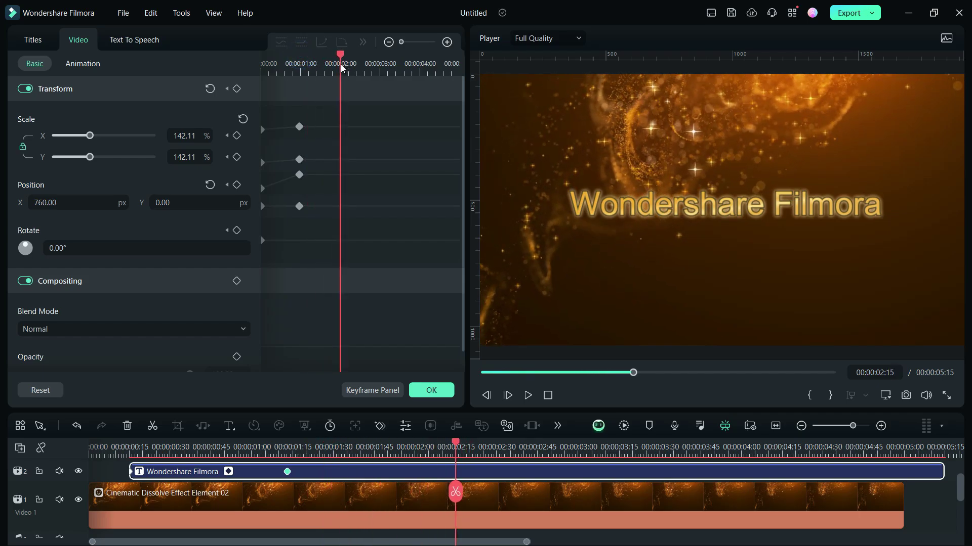
left_click_drag(81, 204, 106, 206)
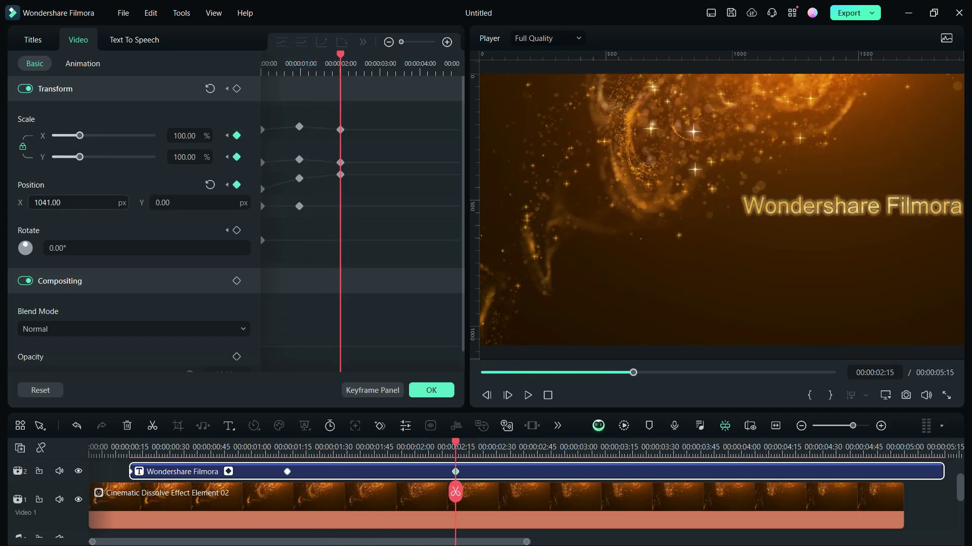
left_click_drag(340, 56, 380, 56)
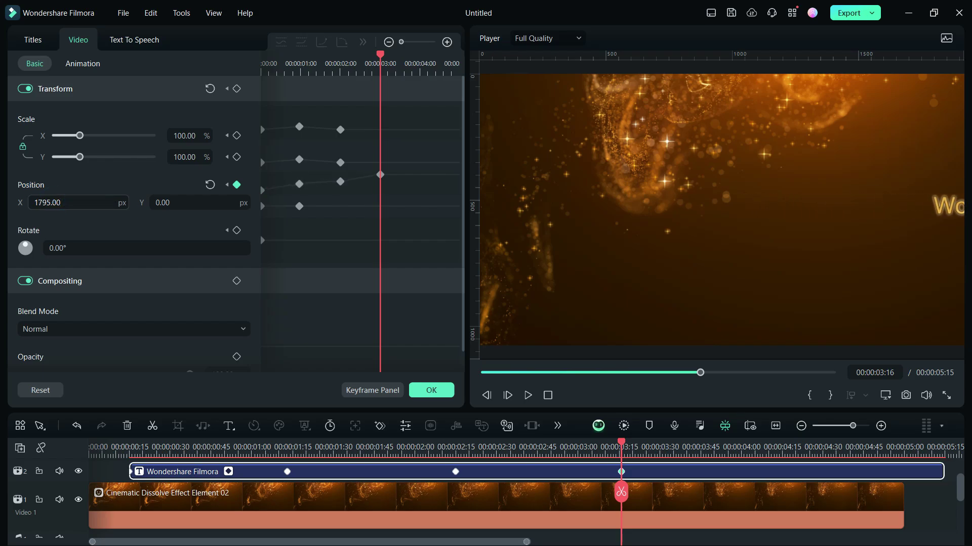
left_click(528, 395)
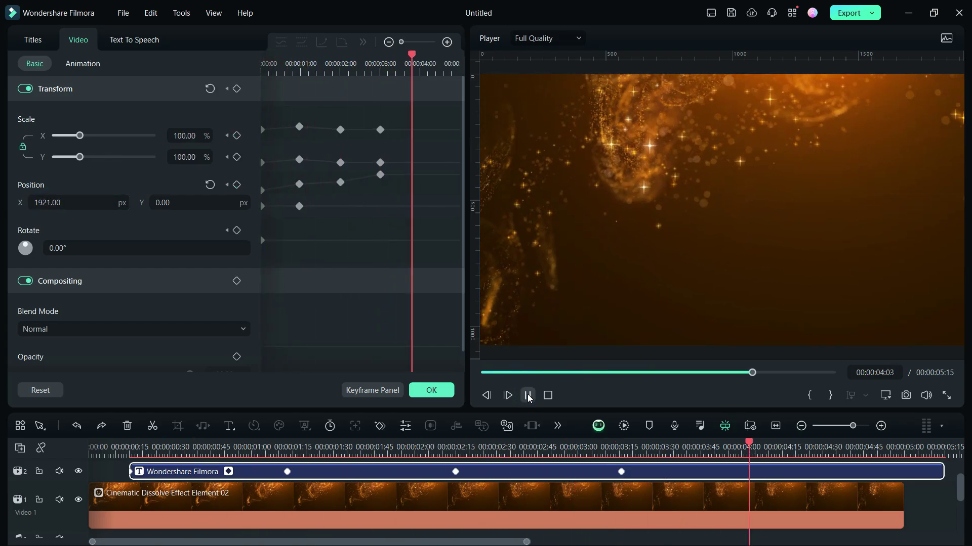
left_click(528, 395)
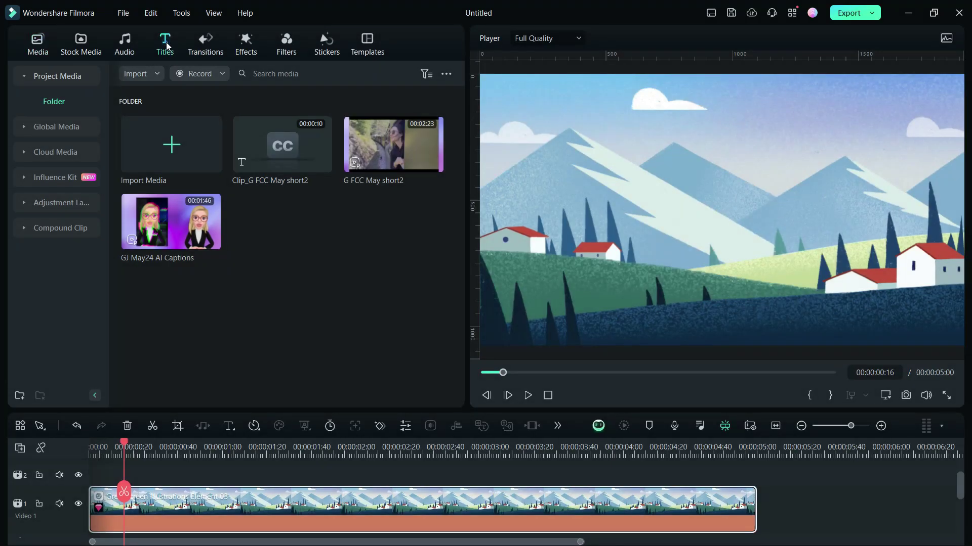
Browse the Titles library's Title Effects and Title Templates categories, scrolling through the category list.
left_click(167, 45)
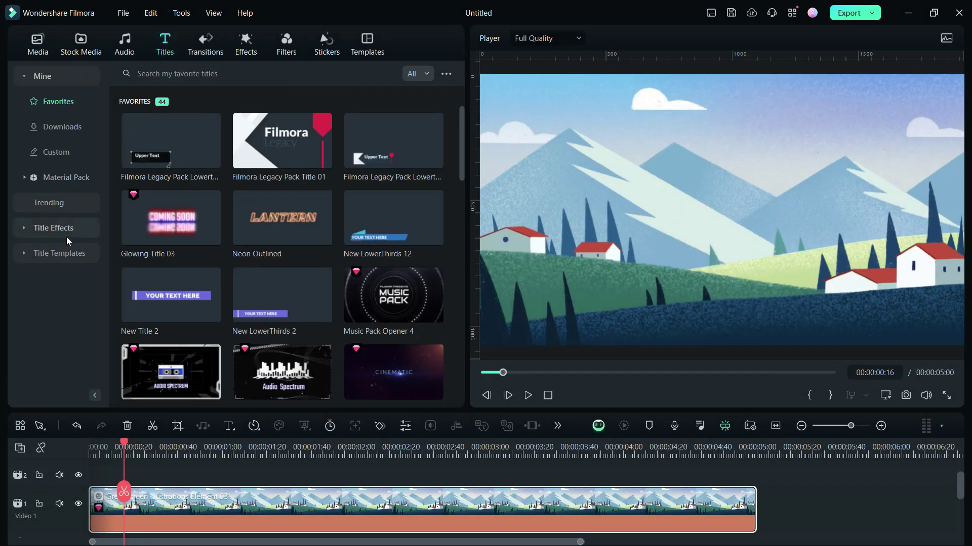
left_click(23, 230)
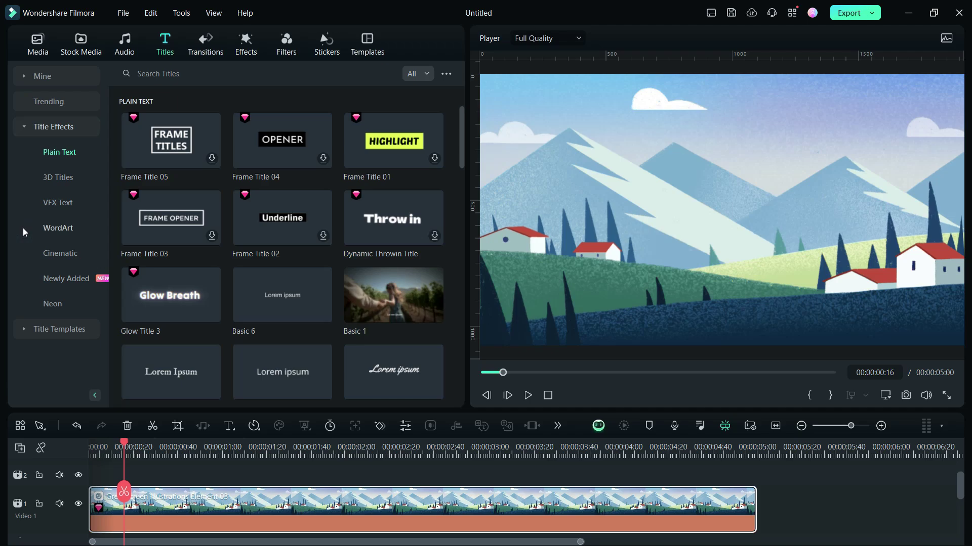
left_click(24, 330)
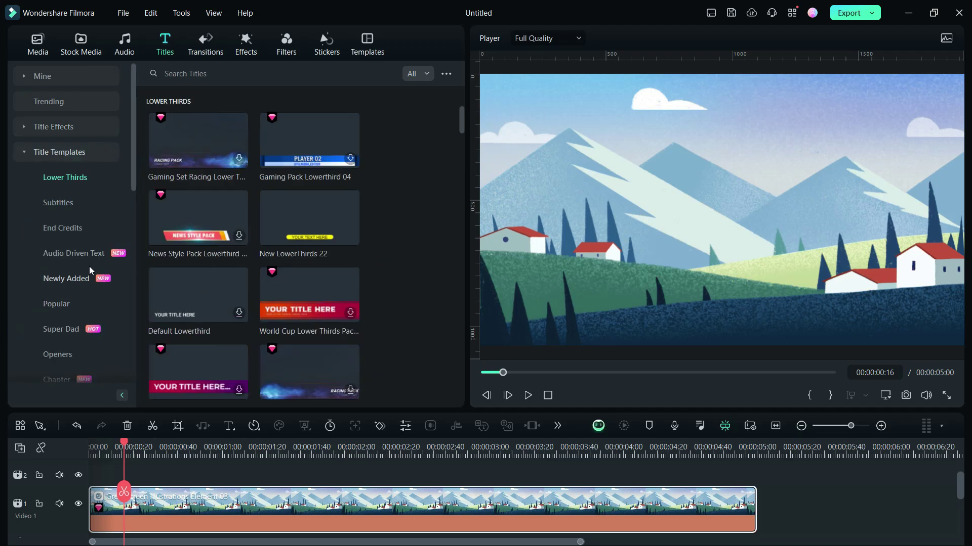
scroll(84, 269, "down", 2)
scroll(84, 269, "down", 2)
scroll(84, 269, "down", 2)
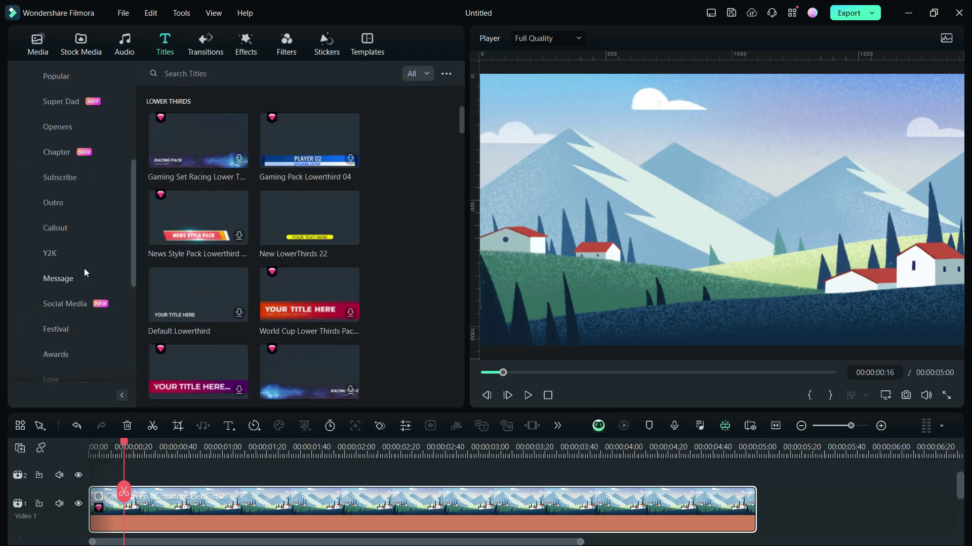
scroll(84, 268, "down", 2)
scroll(84, 268, "down", 2)
scroll(84, 268, "down", 2)
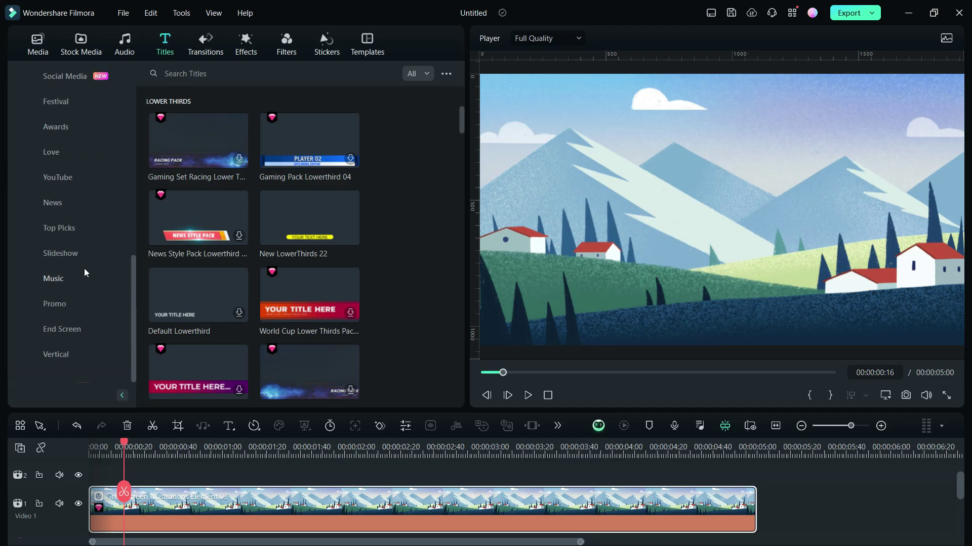
Search the title library for 'intro'.
left_click(233, 74)
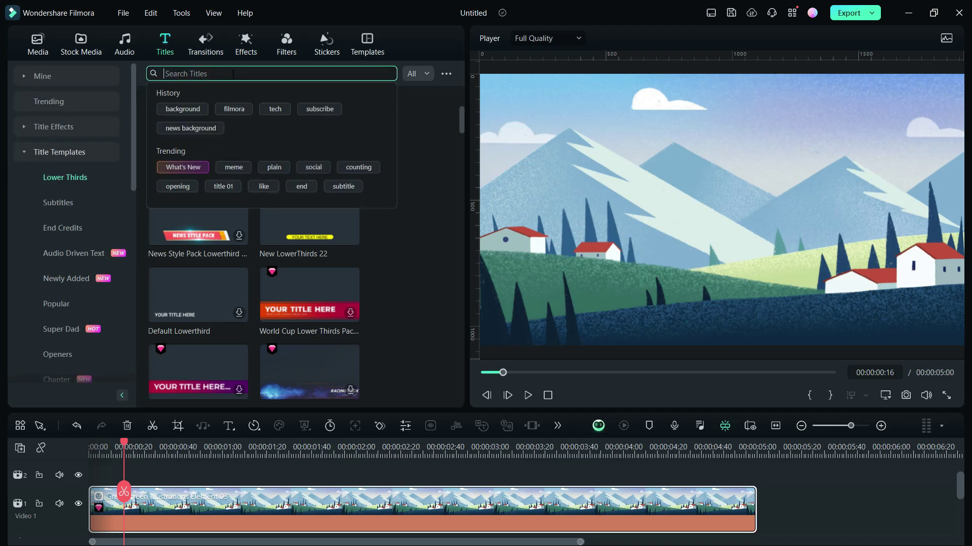
type("intro")
key("Return")
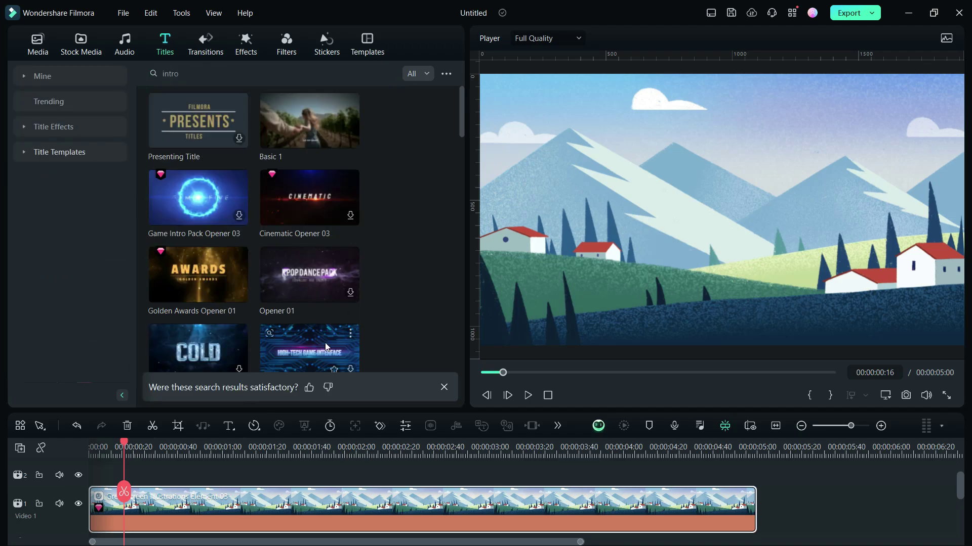
Preview HIGH-TECH GAME INTERFACE, Game Intro Pack Opener 03, Golden Awards Opener 01 and 3D Sport Car Pack Opener 01.
left_click(310, 351)
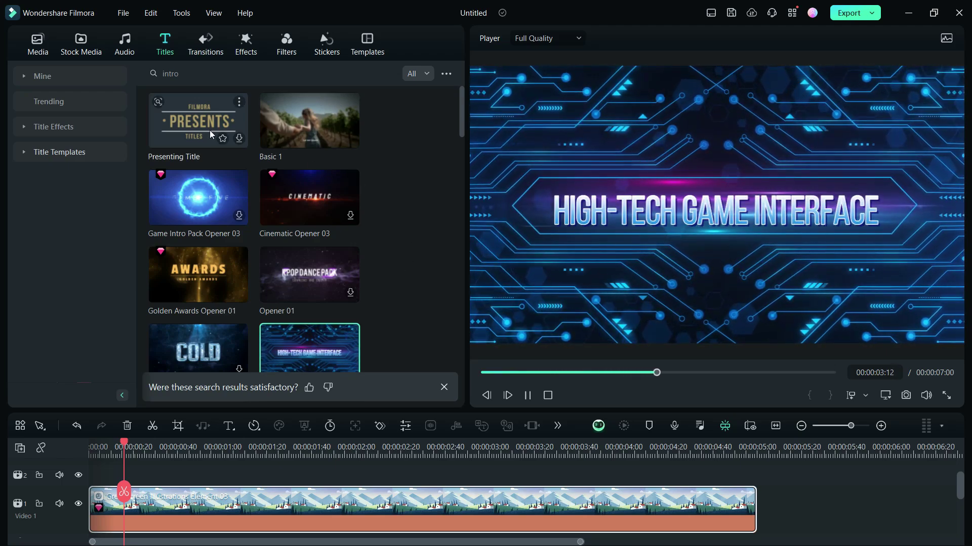
left_click(201, 200)
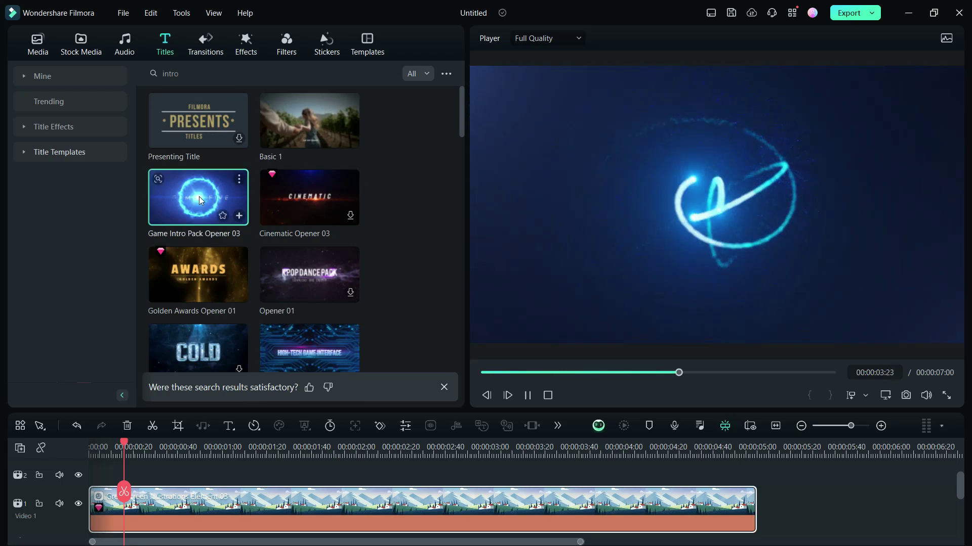
left_click(196, 272)
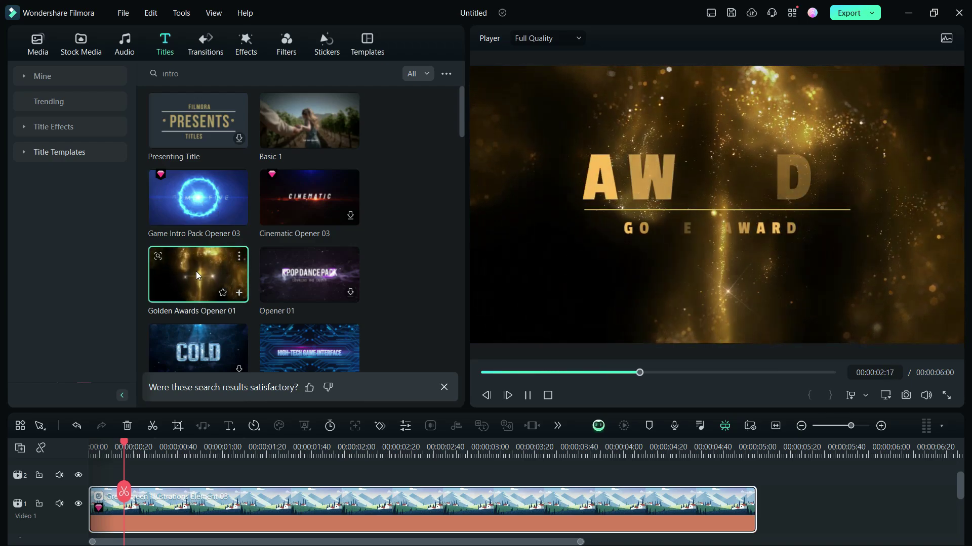
scroll(312, 199, "down", 3)
left_click(312, 199)
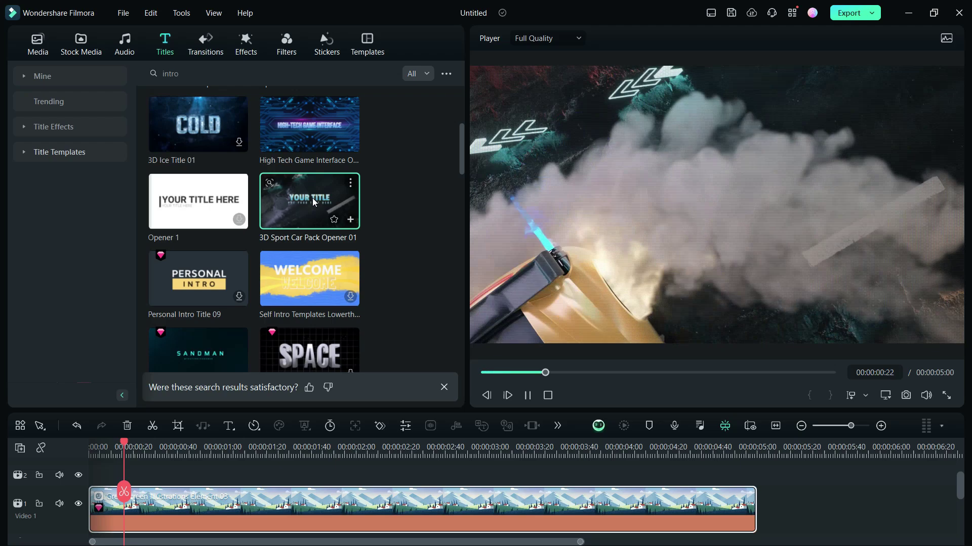
left_click(151, 74)
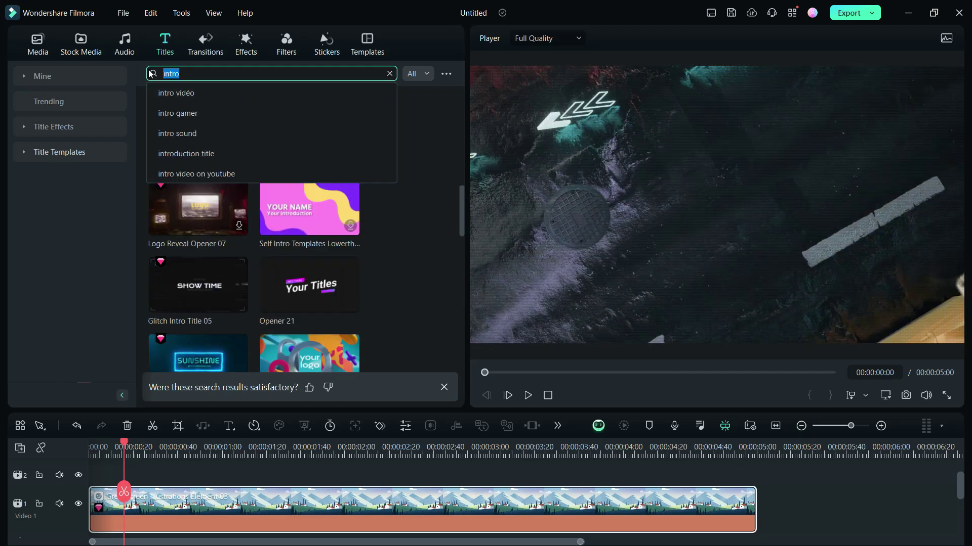
type("music")
Search titles for 'music' and preview Music Artist Pack Title 02 and Music Festival Invitation.
key("Return")
left_click(264, 282)
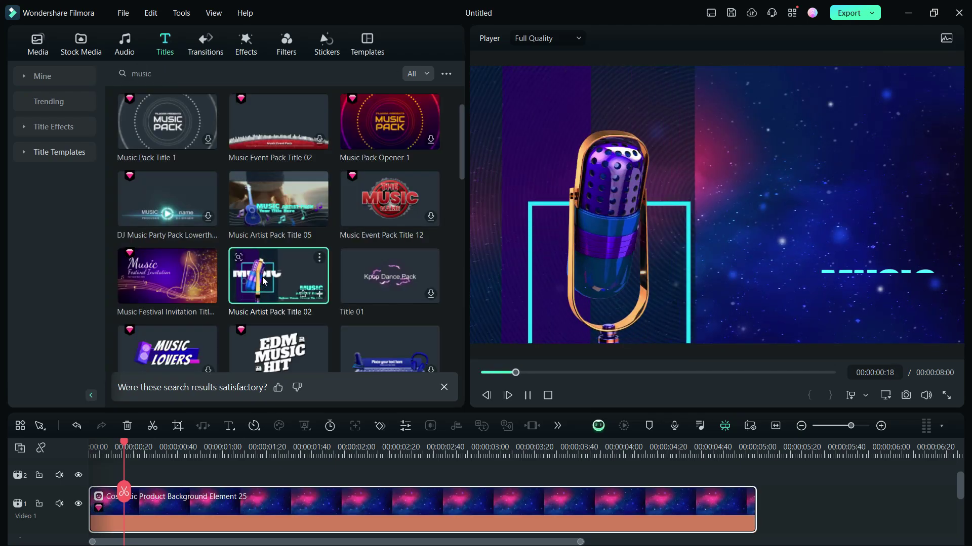
left_click(169, 278)
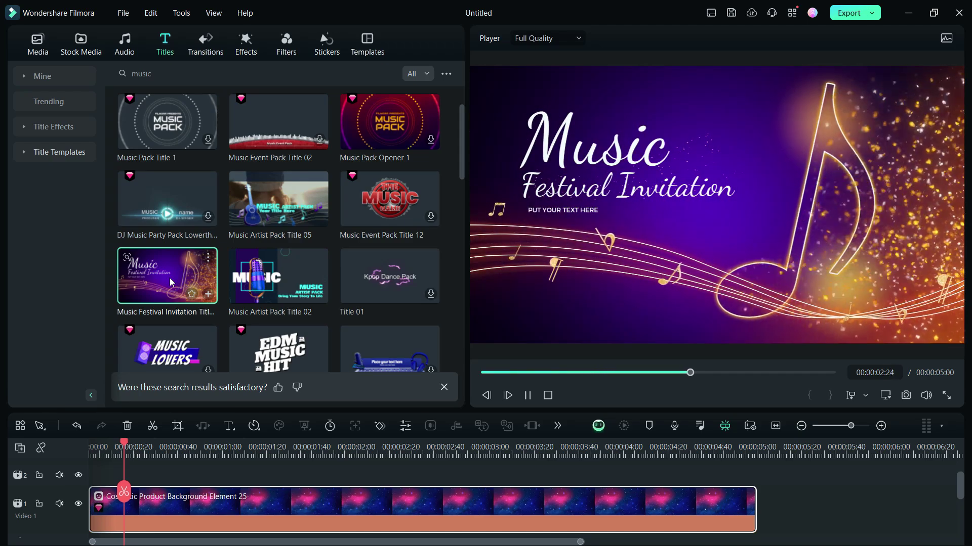
Show the Subtitles title templates and preview Dynamic Subtitle 4.
left_click(24, 151)
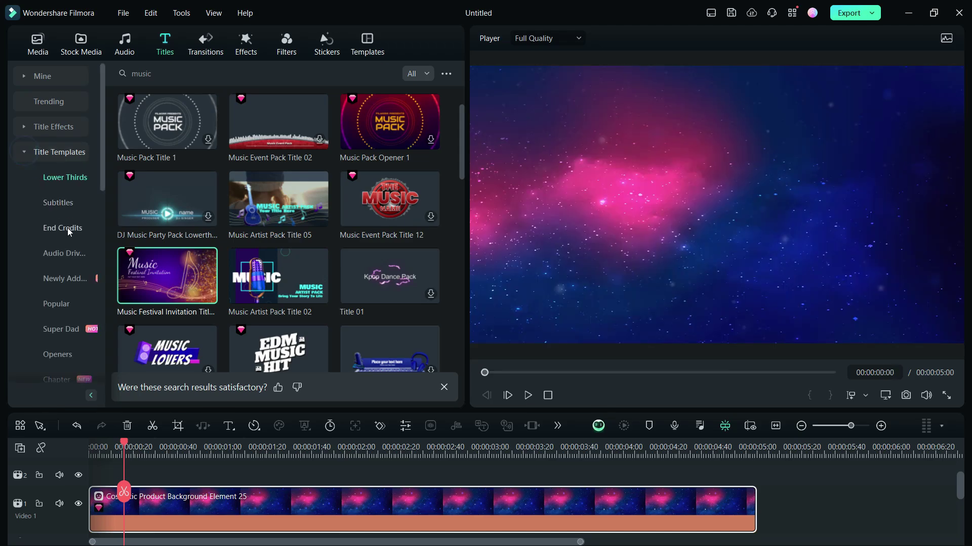
left_click(58, 203)
left_click(386, 217)
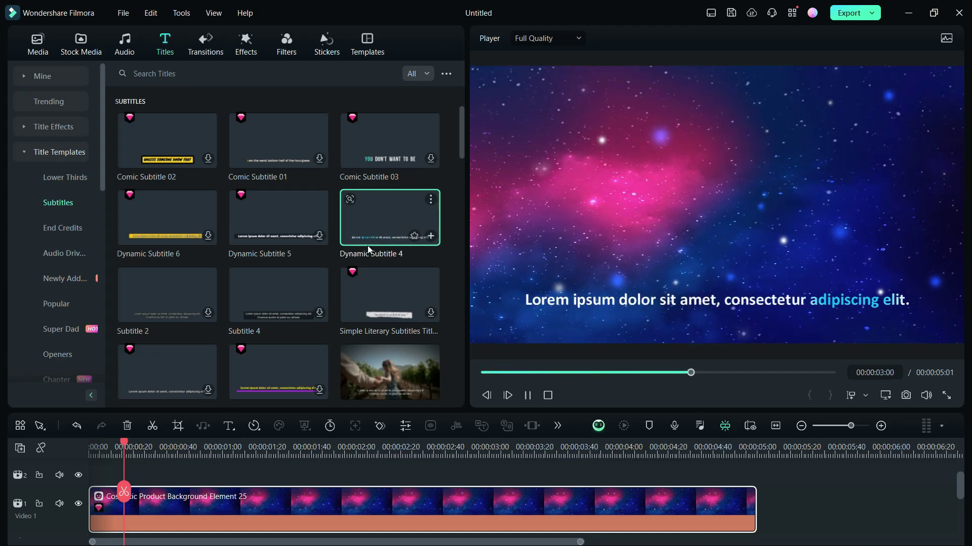
scroll(369, 303, "down", 1)
scroll(369, 303, "down", 3)
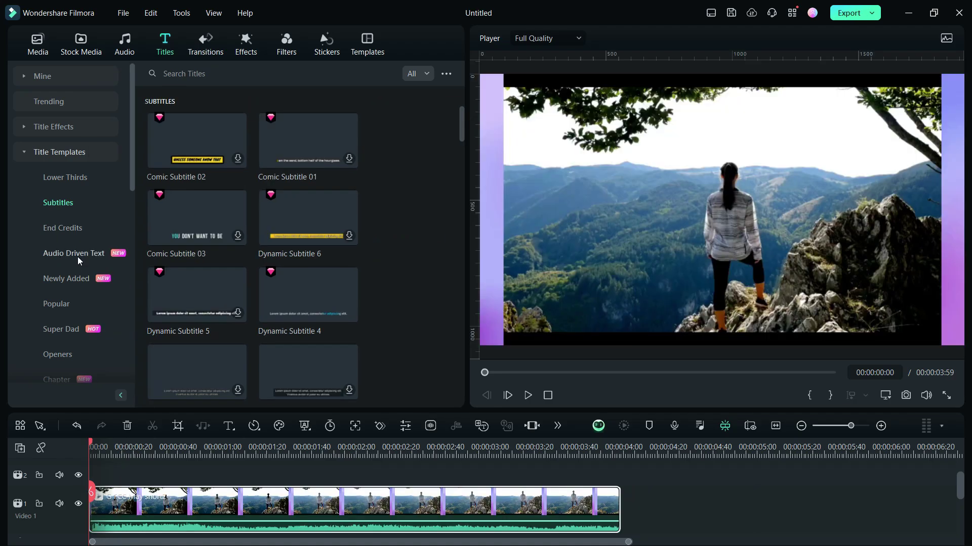
List the Audio Driven Text templates and preview Audio Driven Vibration Title, then Audio Driven Pop Title.
left_click(78, 256)
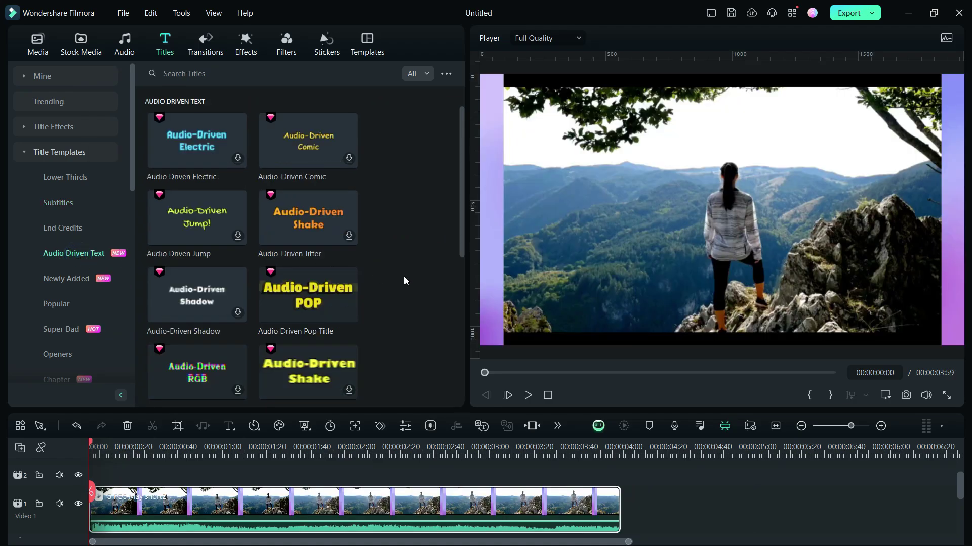
scroll(403, 276, "down", 2)
scroll(403, 276, "down", 2)
scroll(404, 276, "down", 2)
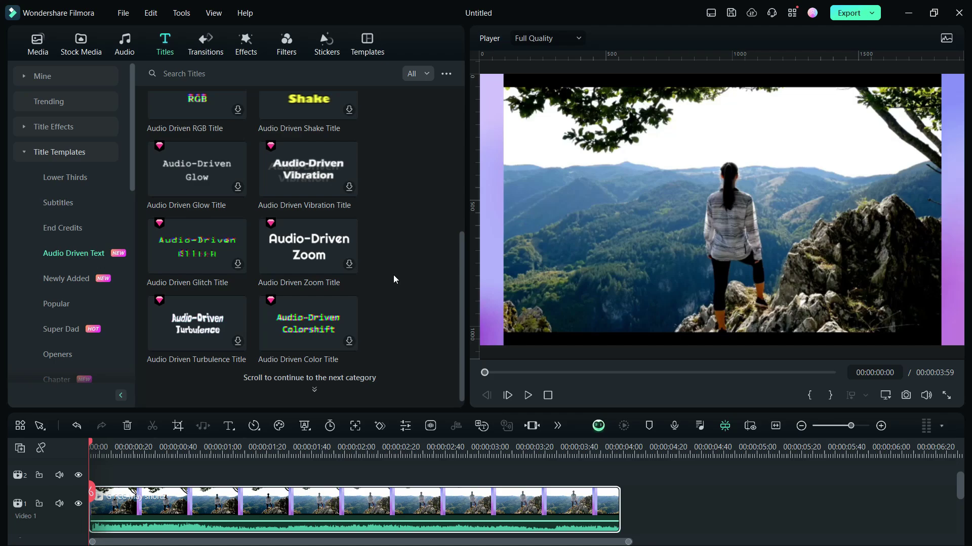
scroll(212, 326, "down", 2)
scroll(212, 326, "up", 2)
left_click(309, 174)
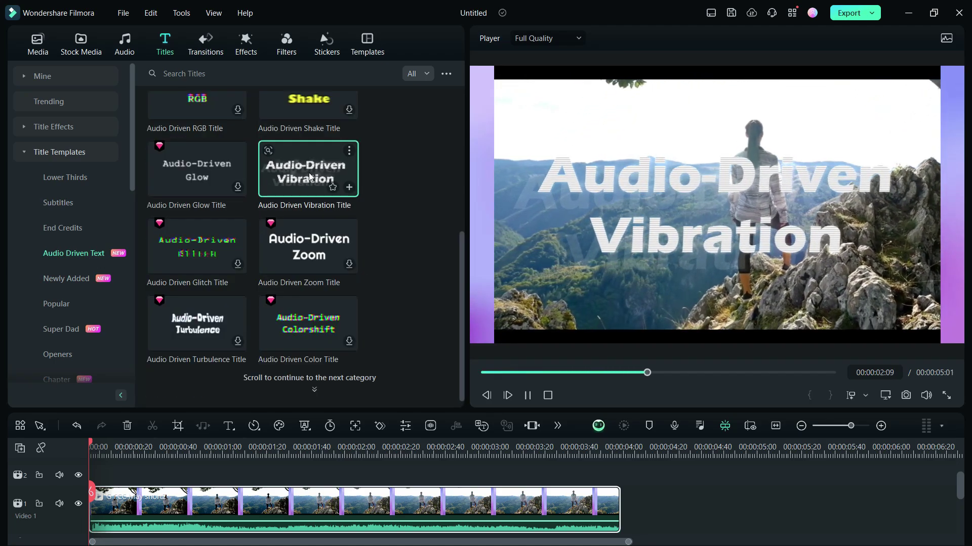
scroll(304, 244, "up", 4)
left_click(305, 244)
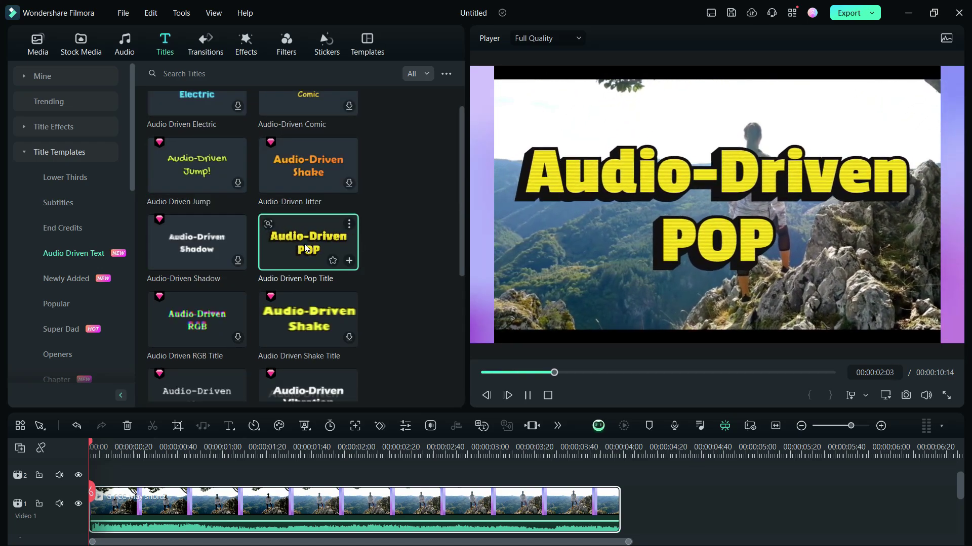
Browse the Festival and YouTube title templates, previewing Travel Chic 2024 Title 08.
scroll(76, 228, "down", 10)
left_click(56, 101)
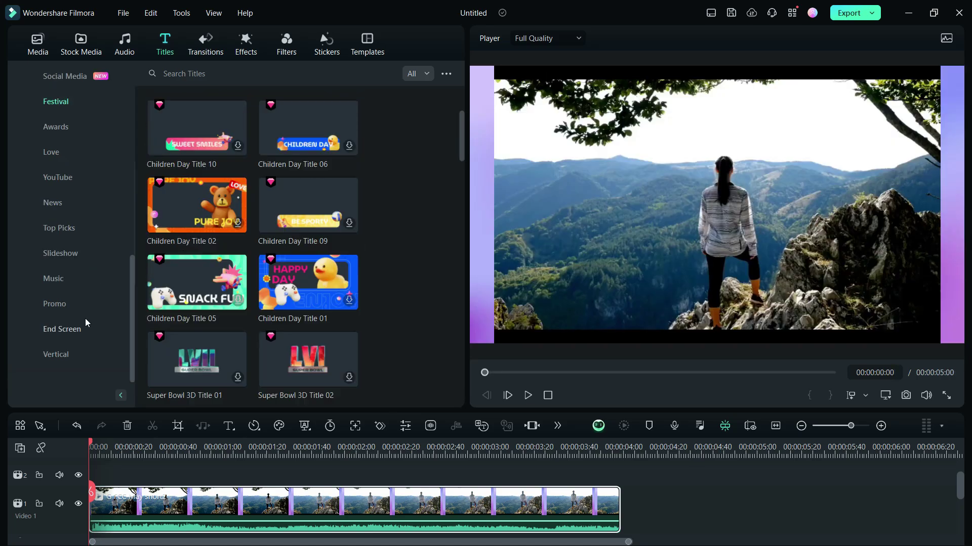
left_click(57, 175)
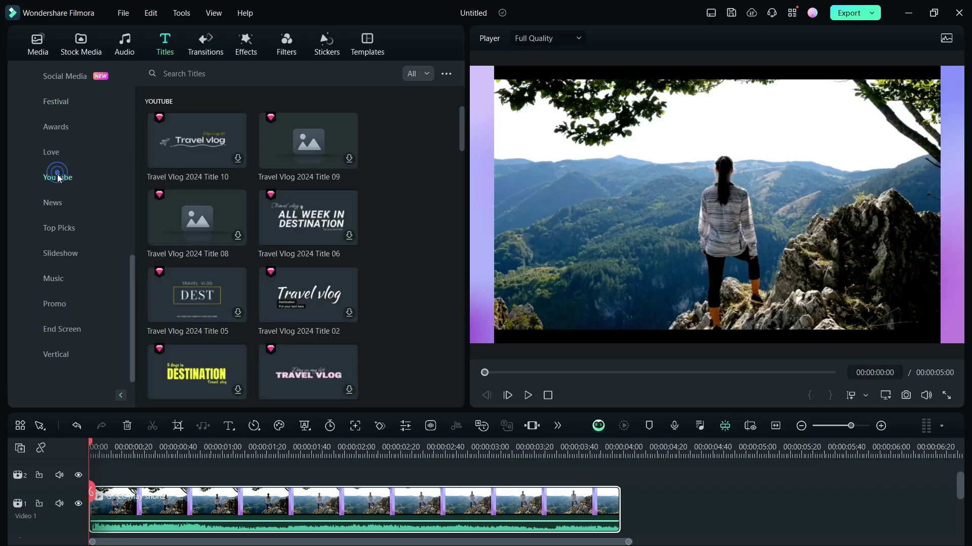
left_click(290, 358)
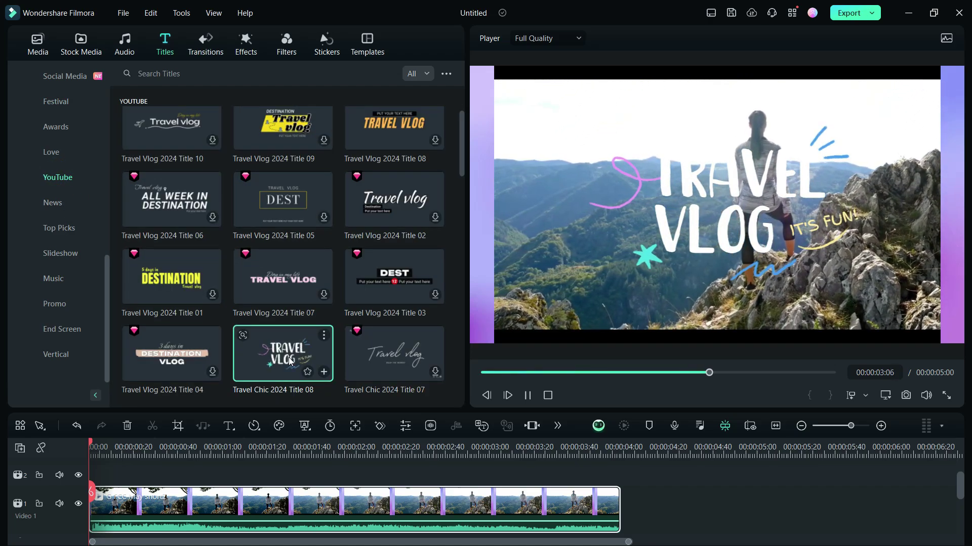
Preview Christmas Vlog Title 21 among the Vertical templates, then list the Popular templates.
left_click(56, 354)
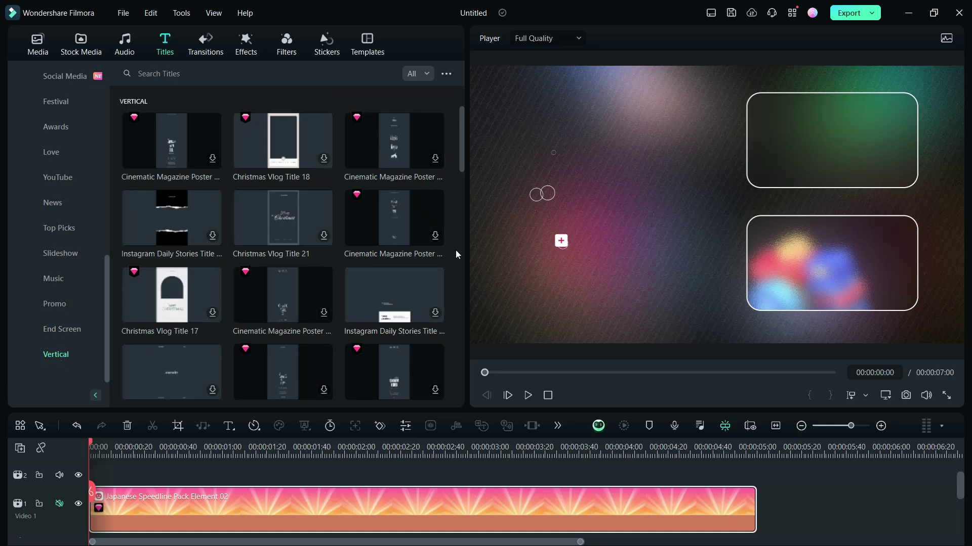
left_click(290, 221)
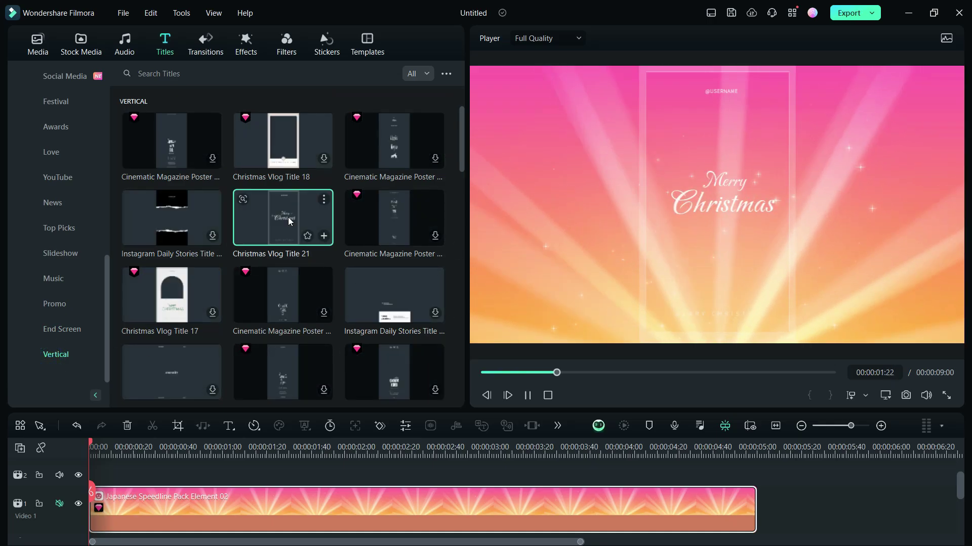
scroll(289, 222, "down", 3)
scroll(288, 221, "down", 2)
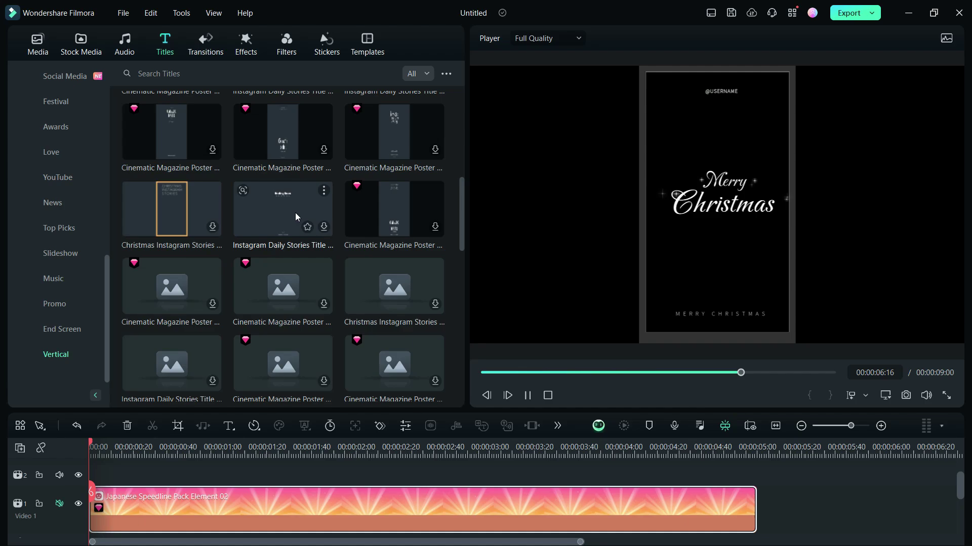
scroll(299, 208, "up", 5)
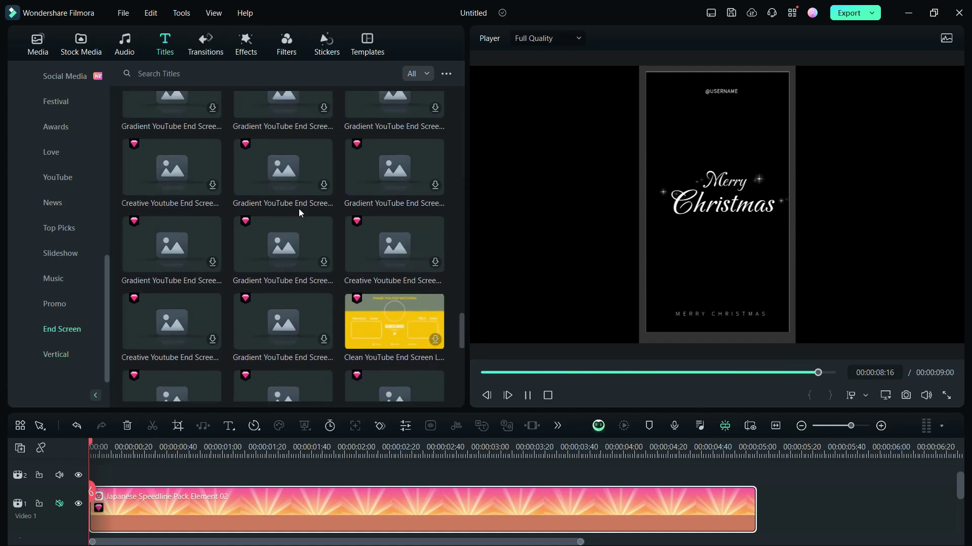
scroll(45, 155, "up", 3)
scroll(44, 155, "up", 7)
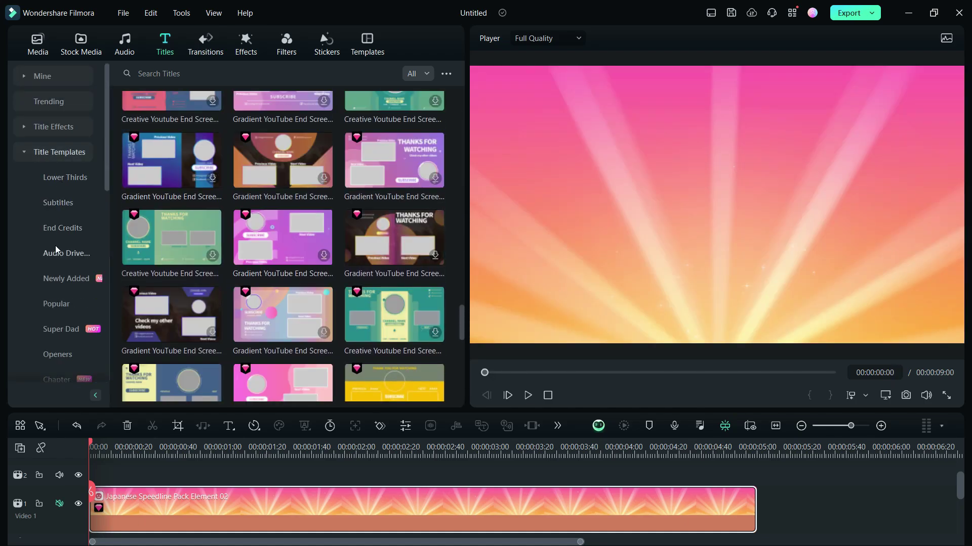
left_click(55, 303)
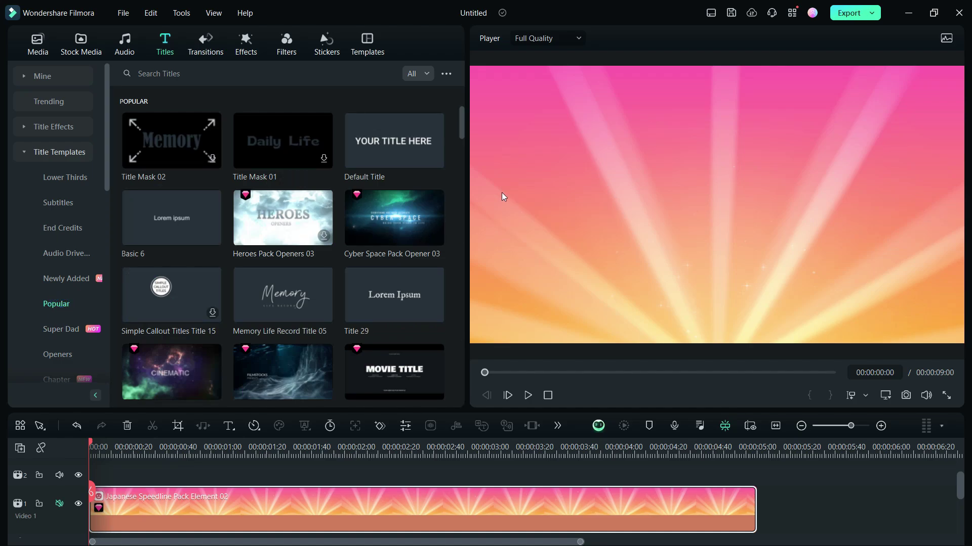